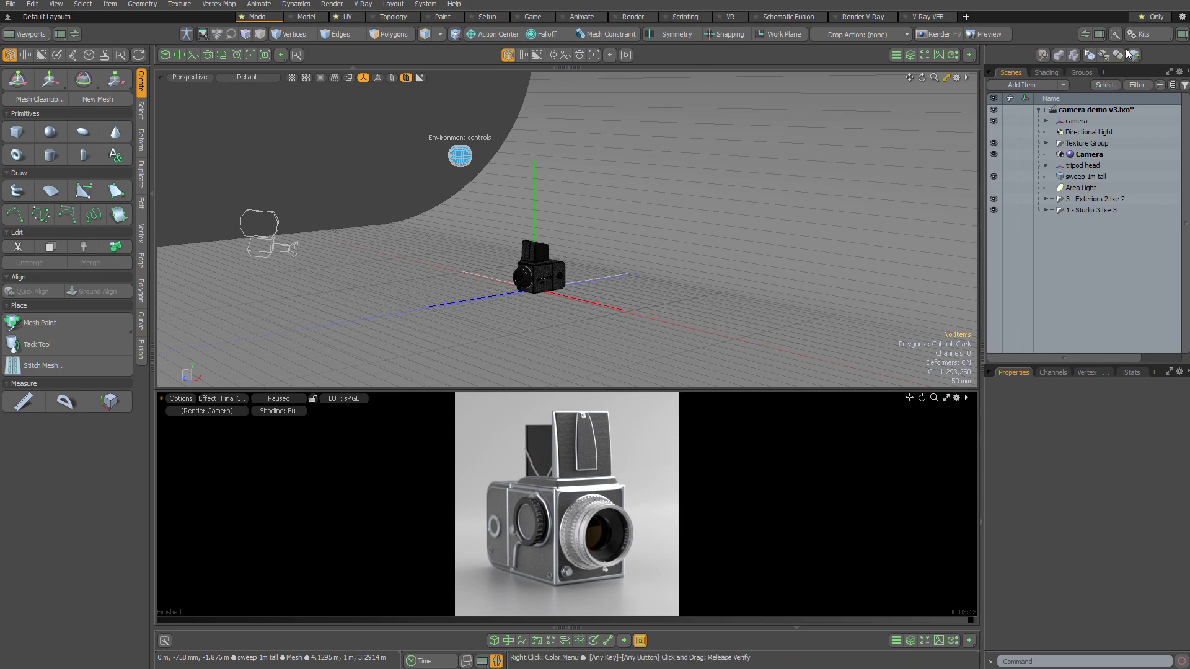
Step: Browse the Instant Lighting, Instant Lighting 2 and Instant Lighting 3 preset directories from the kits, and close the preset browser
click(1147, 34)
drag(1120, 58, 697, 104)
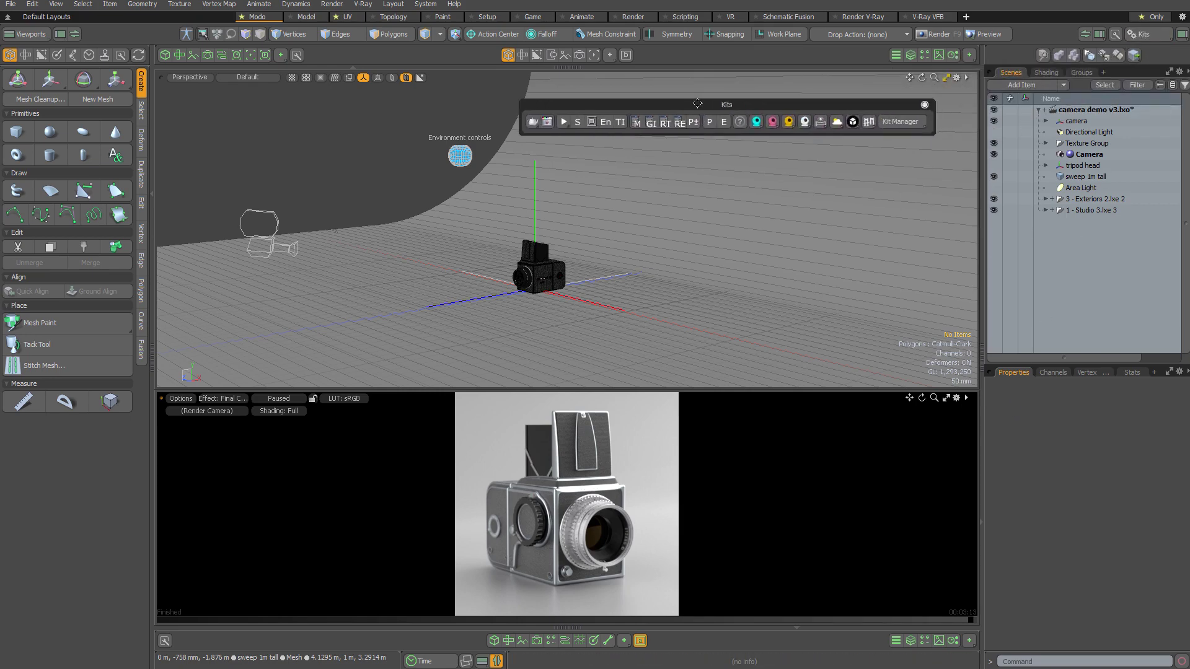
click(821, 122)
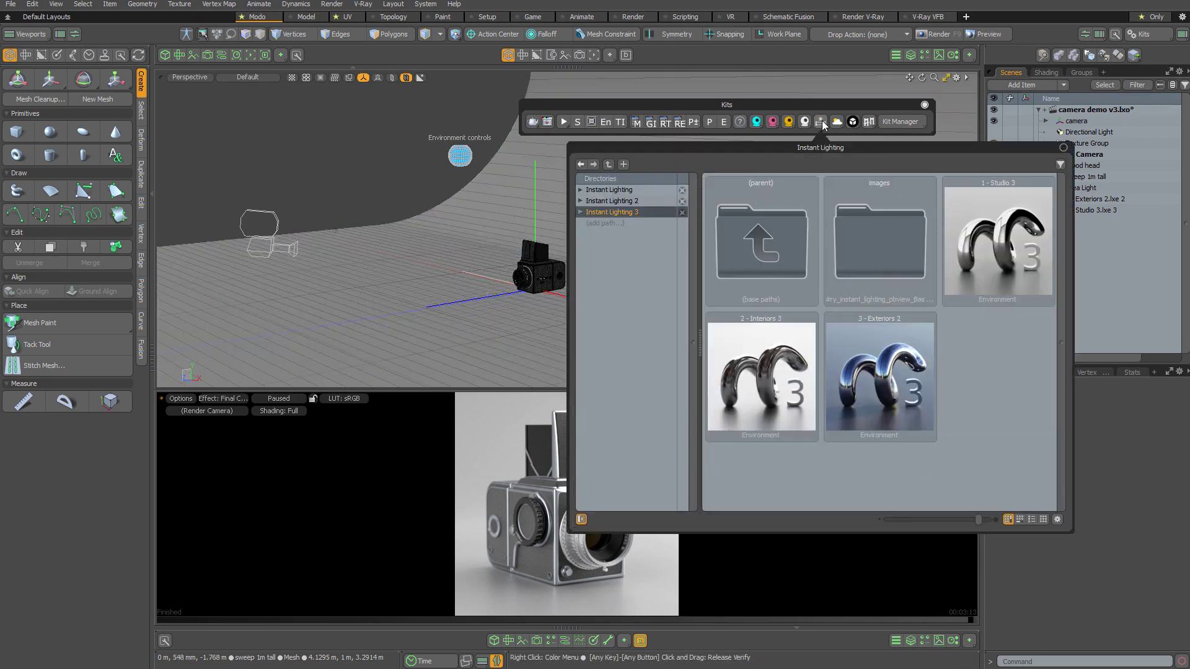
drag(787, 149, 732, 160)
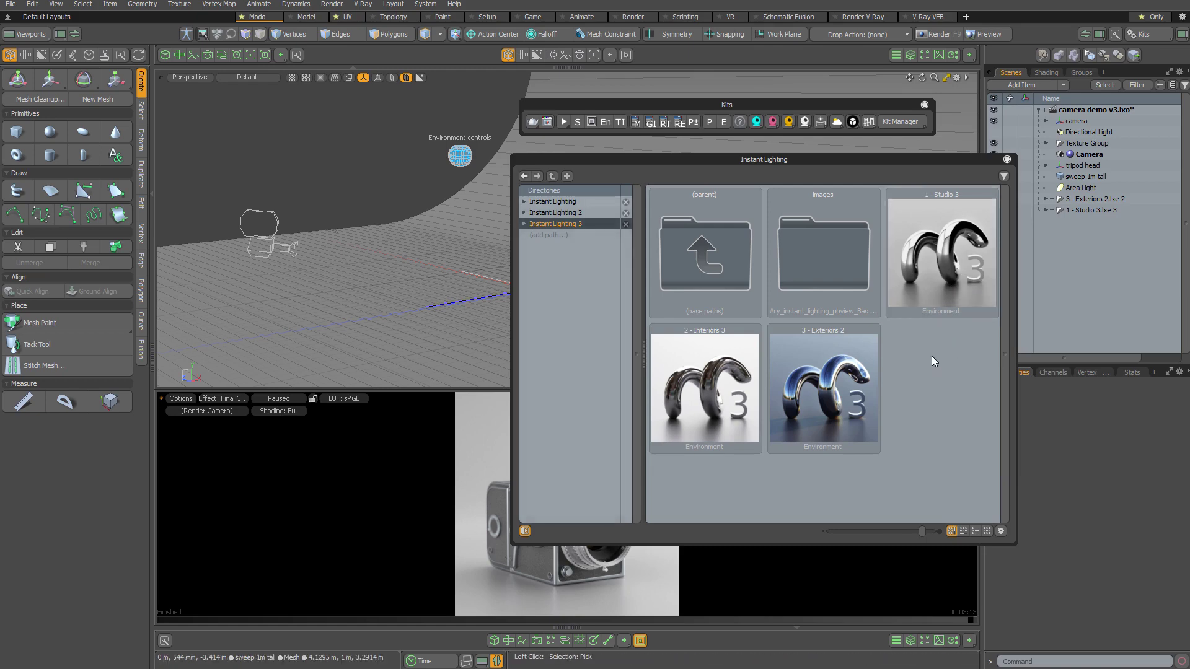
click(559, 202)
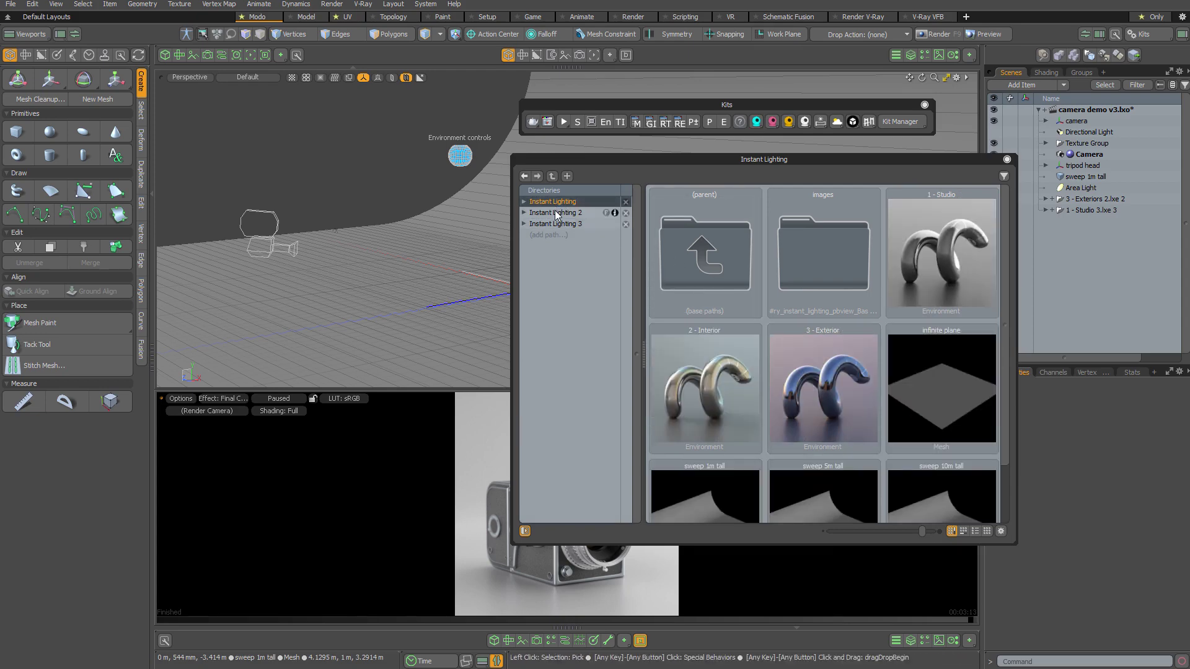
click(556, 213)
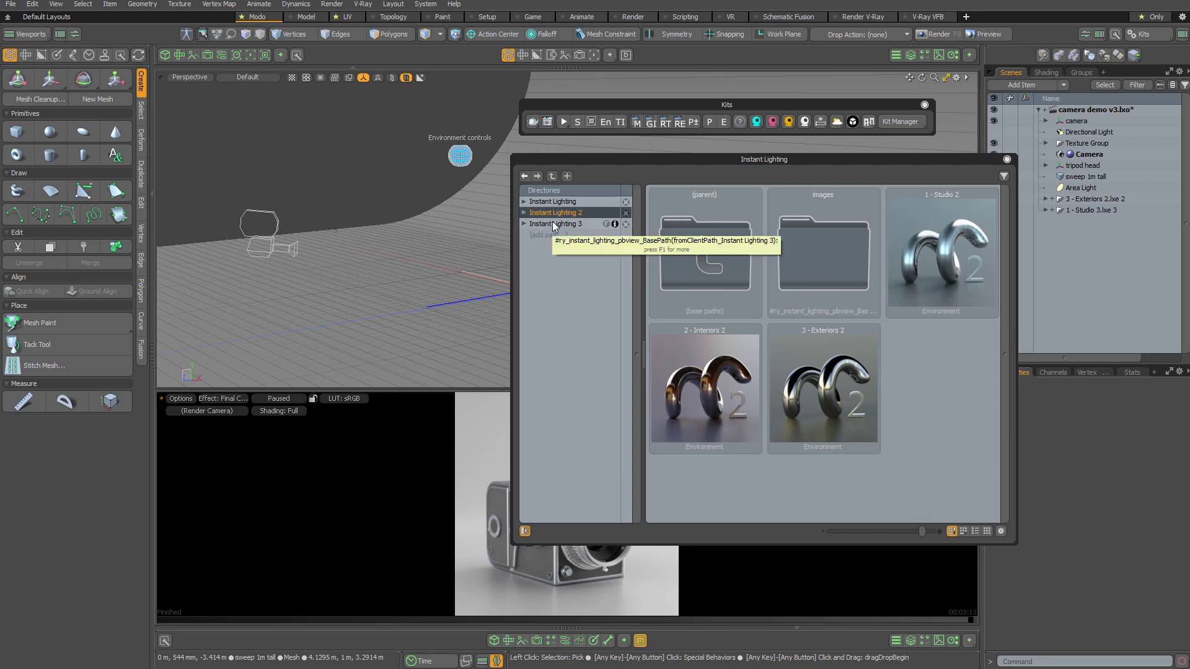
click(553, 224)
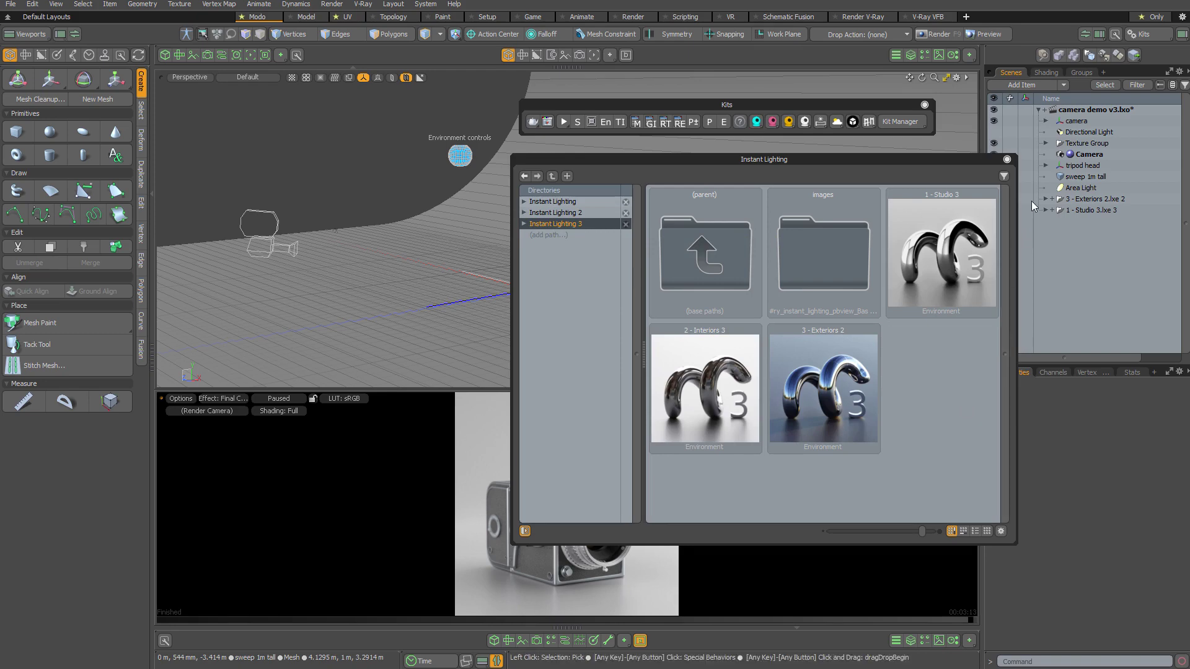
click(1006, 159)
click(925, 105)
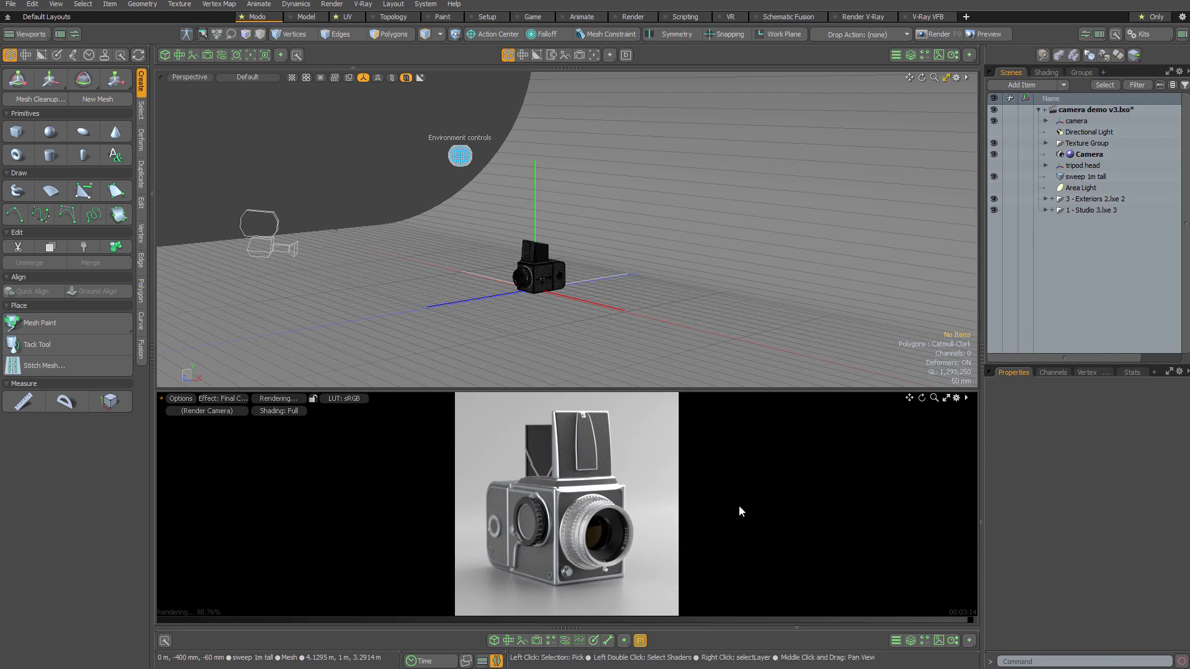
Step: Open the environment controls, rotate environment 1 to 250°, and switch to environment 2 with a 50° rotation
click(459, 156)
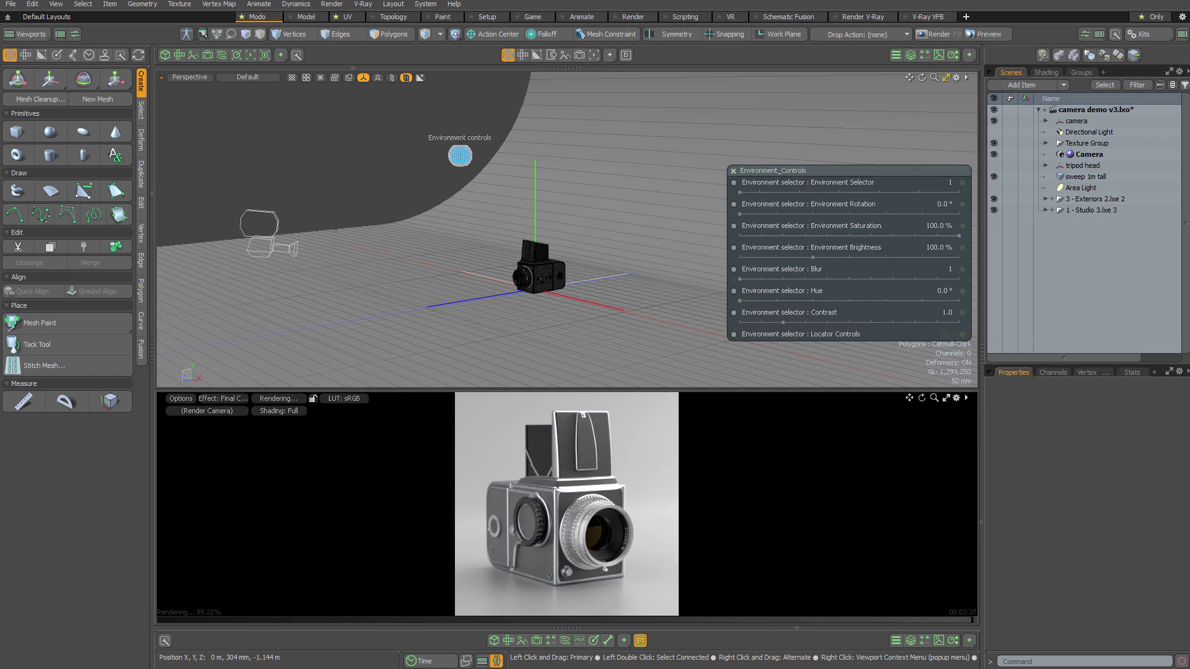
drag(820, 169, 770, 153)
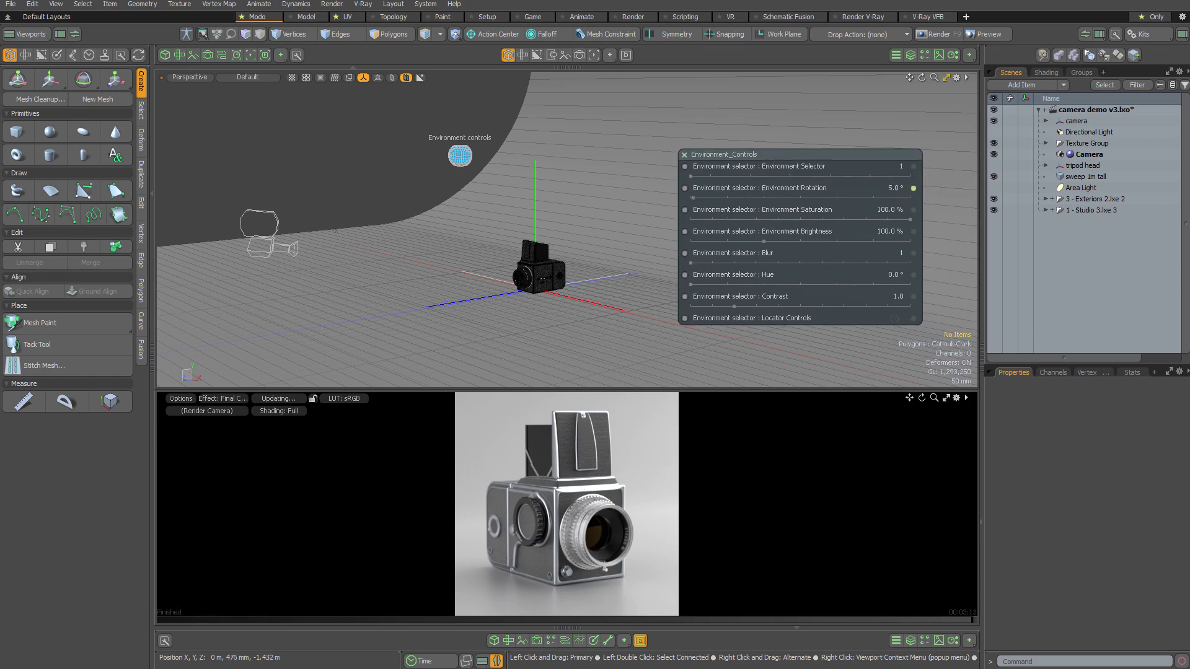
drag(692, 198, 842, 197)
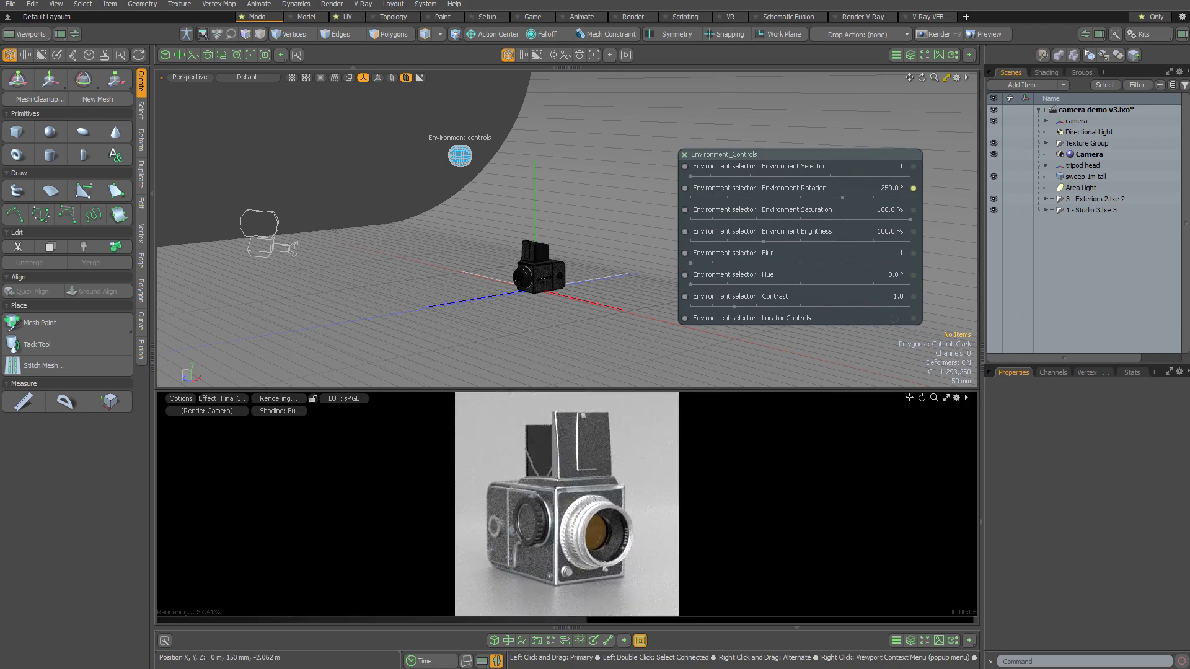
drag(692, 176, 724, 177)
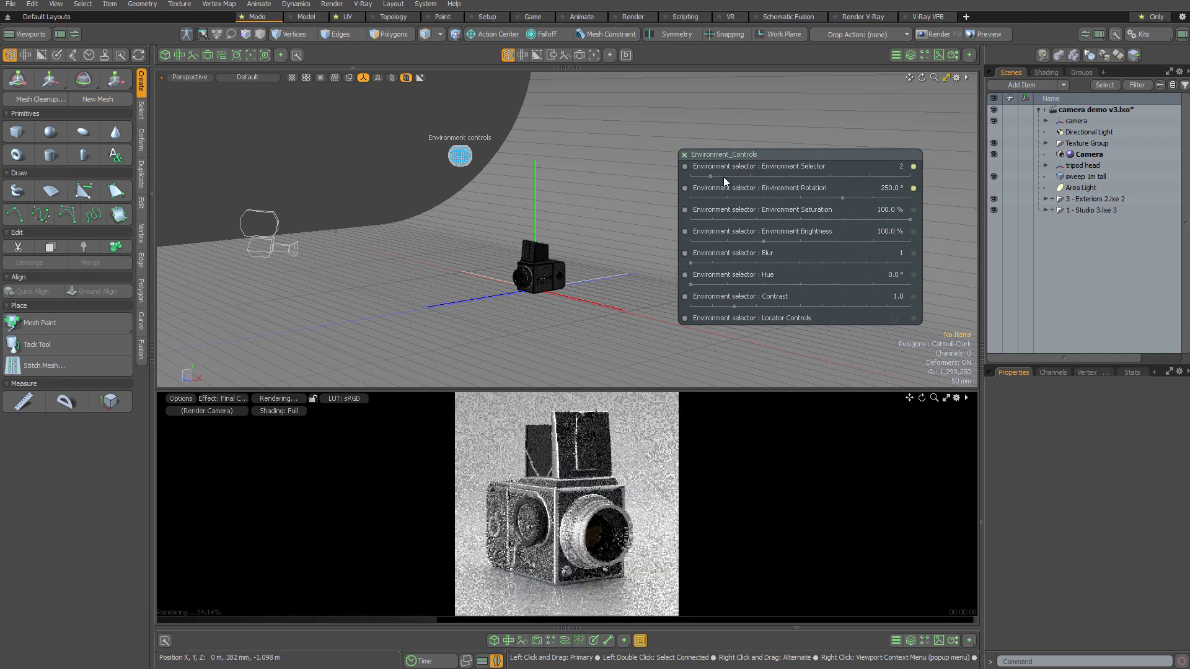
click(721, 198)
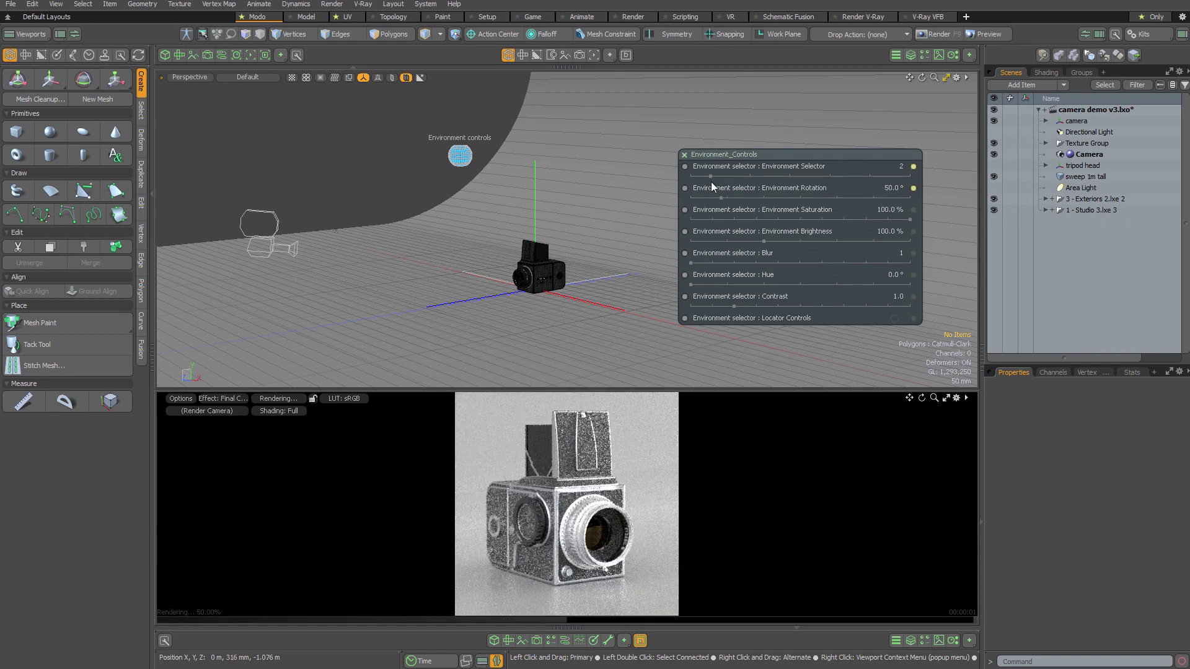
Step: Switch to environment 3 with rotation 65°, hue 185° and environment saturation 86%
drag(712, 176, 730, 177)
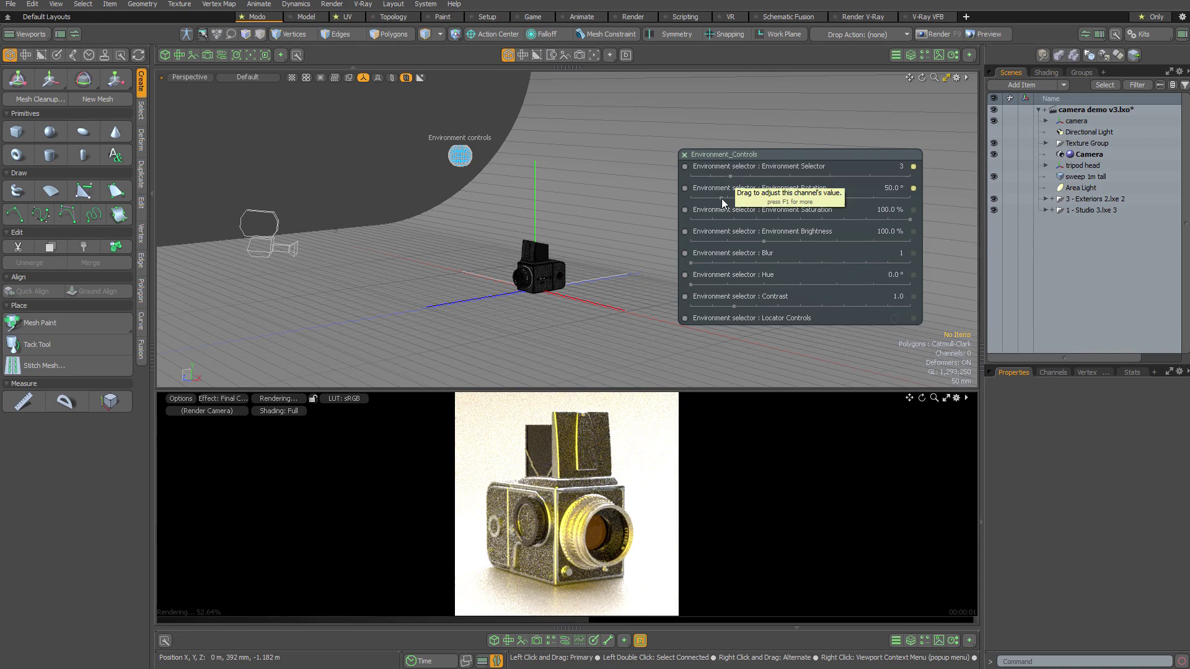
mouse_move(721, 198)
mouse_down()
mouse_move(697, 201)
mouse_move(867, 202)
mouse_move(729, 202)
mouse_up()
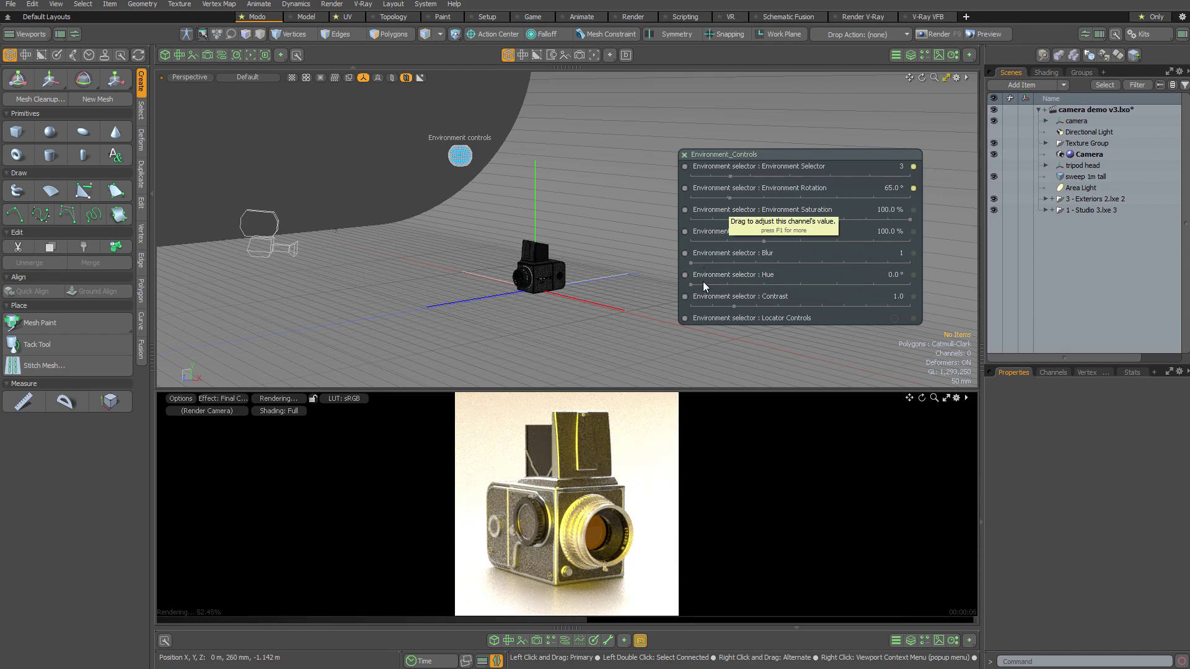
drag(692, 284, 802, 285)
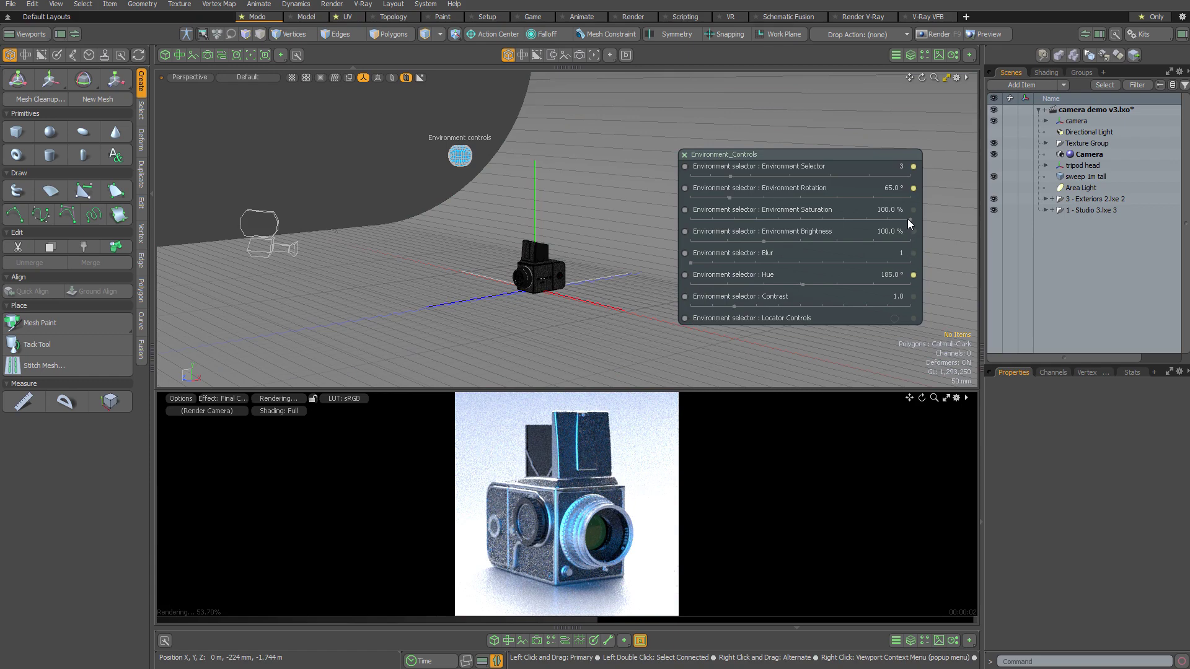
drag(910, 220, 879, 220)
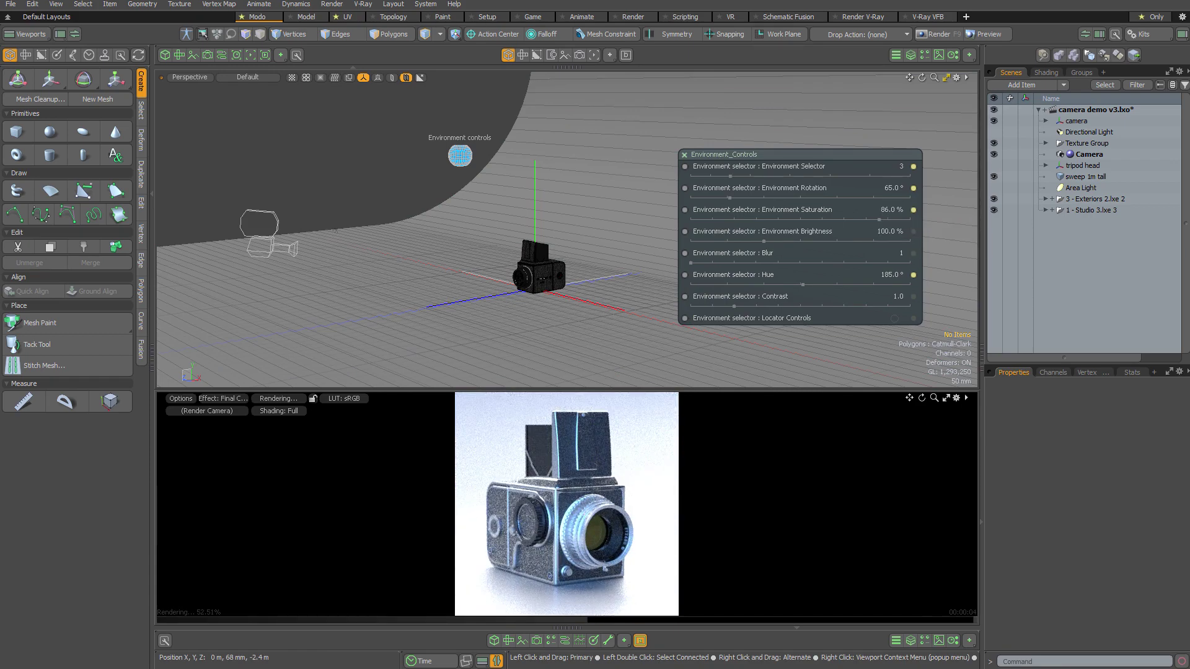
Step: Switch to environment 4 and set its saturation to 92%, rotation to 20° and hue to 170°
drag(730, 176, 752, 174)
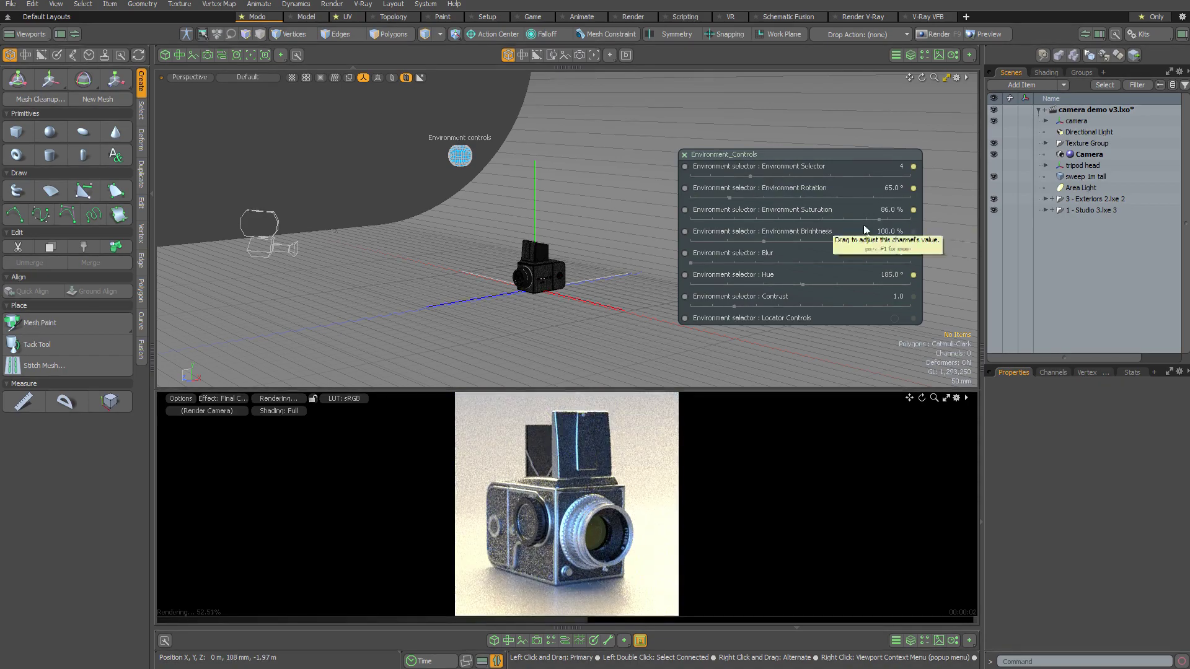
drag(879, 220, 892, 220)
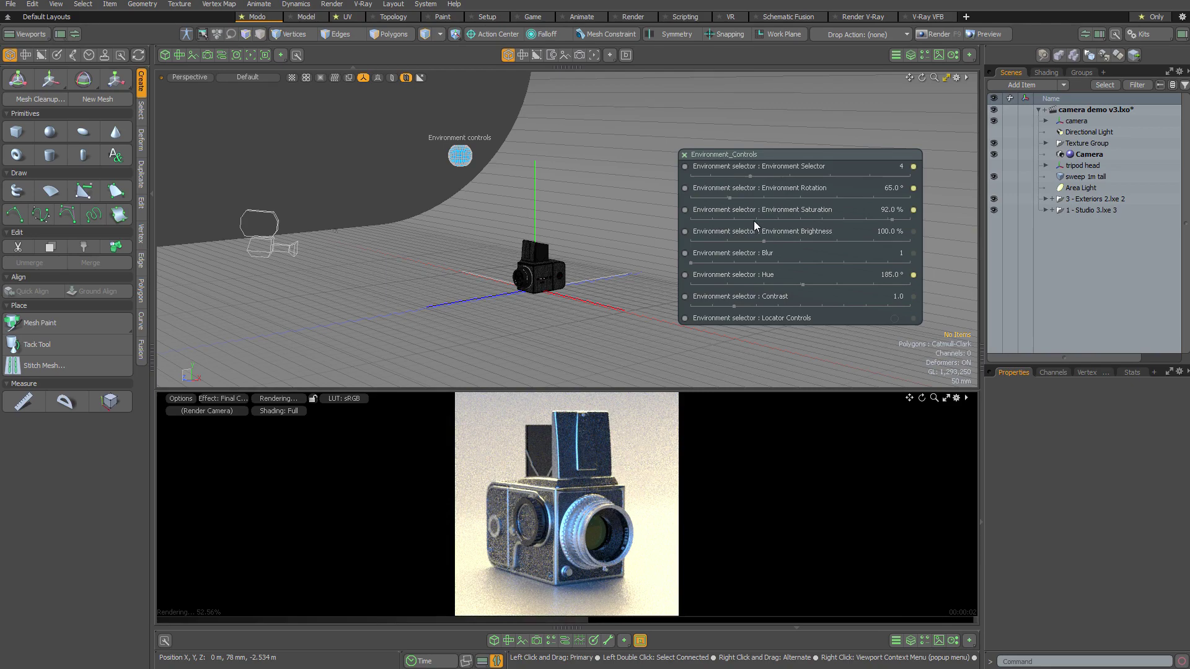
drag(732, 198, 703, 199)
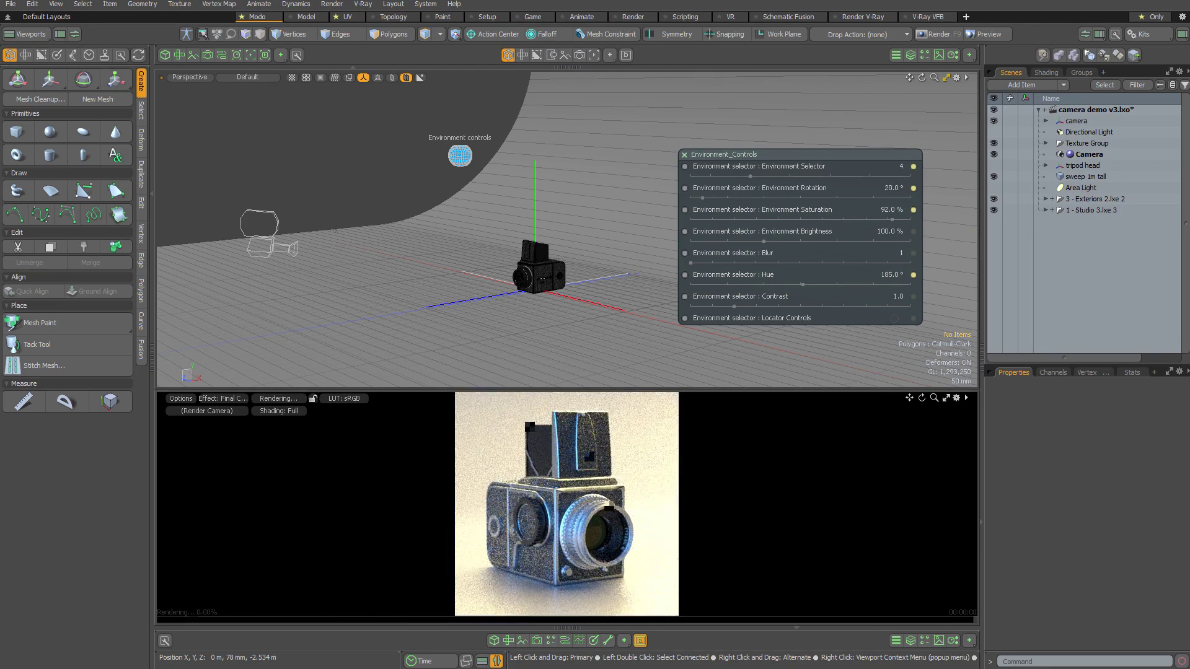
drag(802, 284, 794, 284)
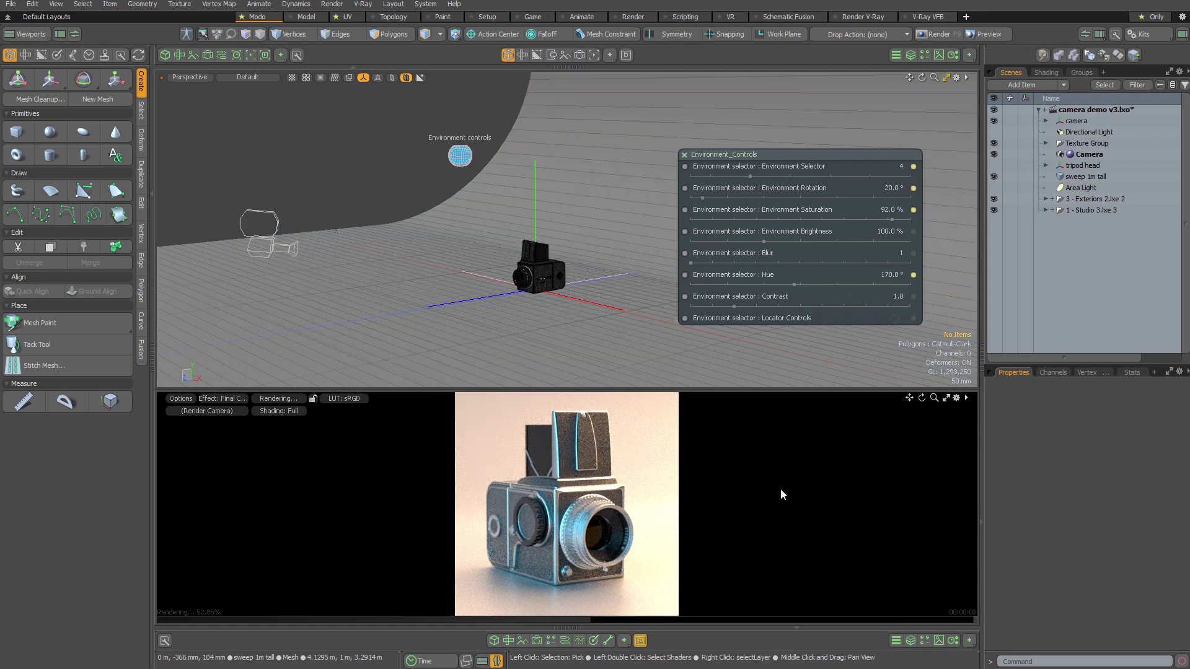
Step: Switch to environment 5, reset its saturation and hue to their defaults, and set the environment brightness to 135%
drag(751, 176, 770, 176)
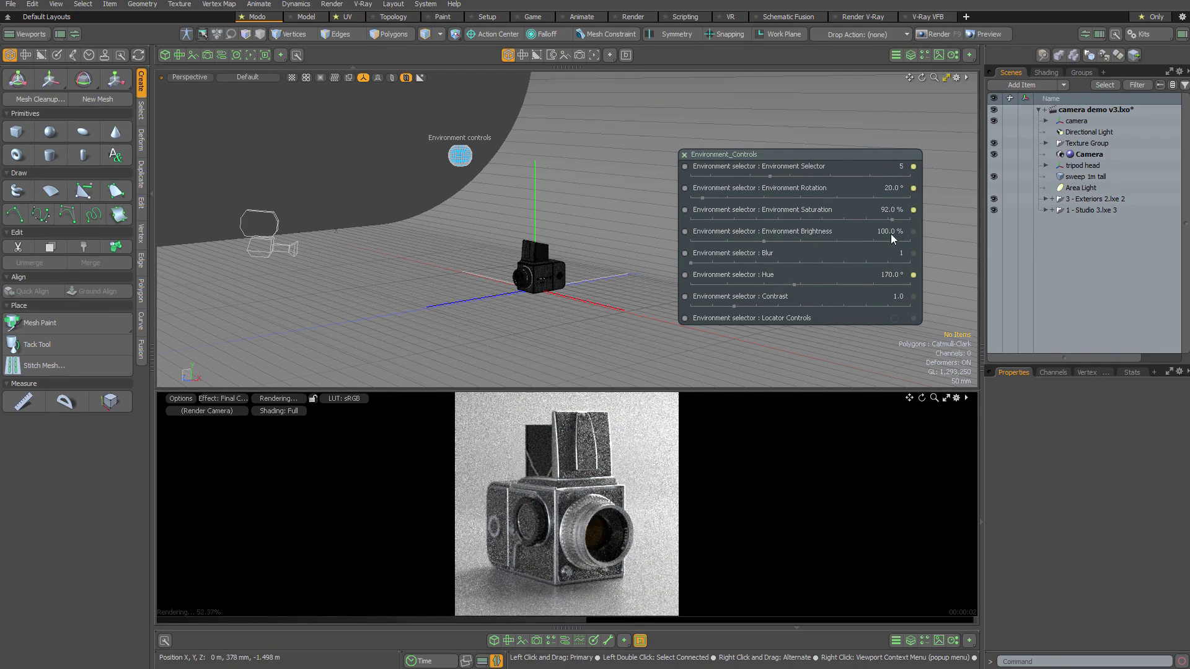
click(913, 210)
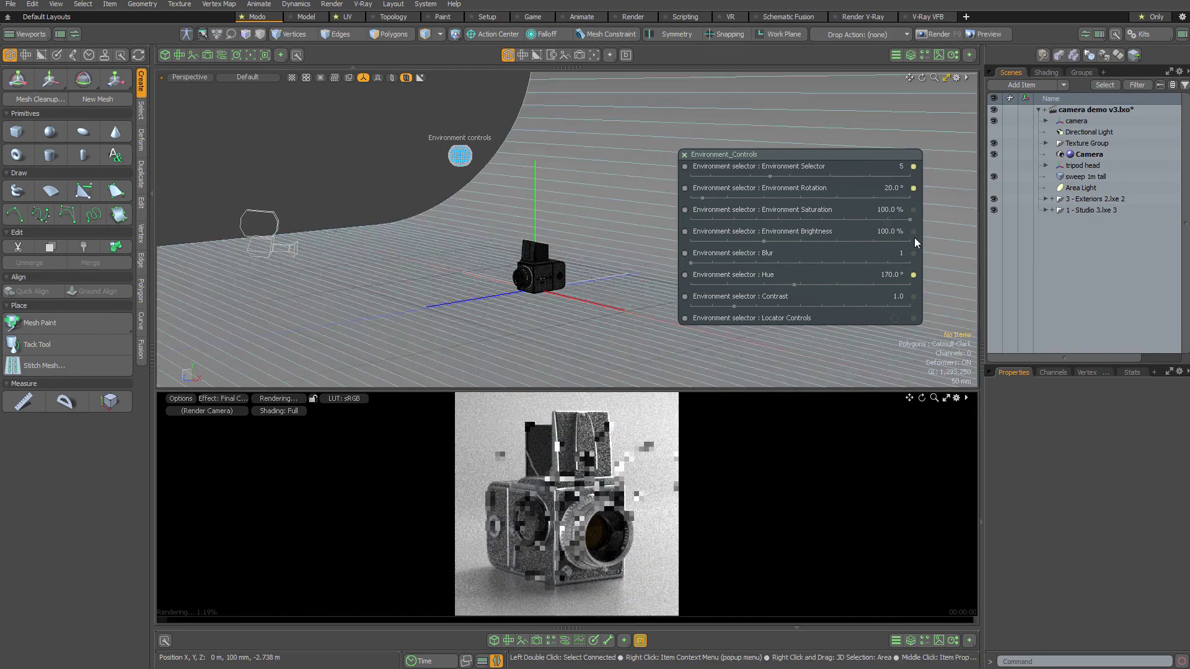
click(914, 274)
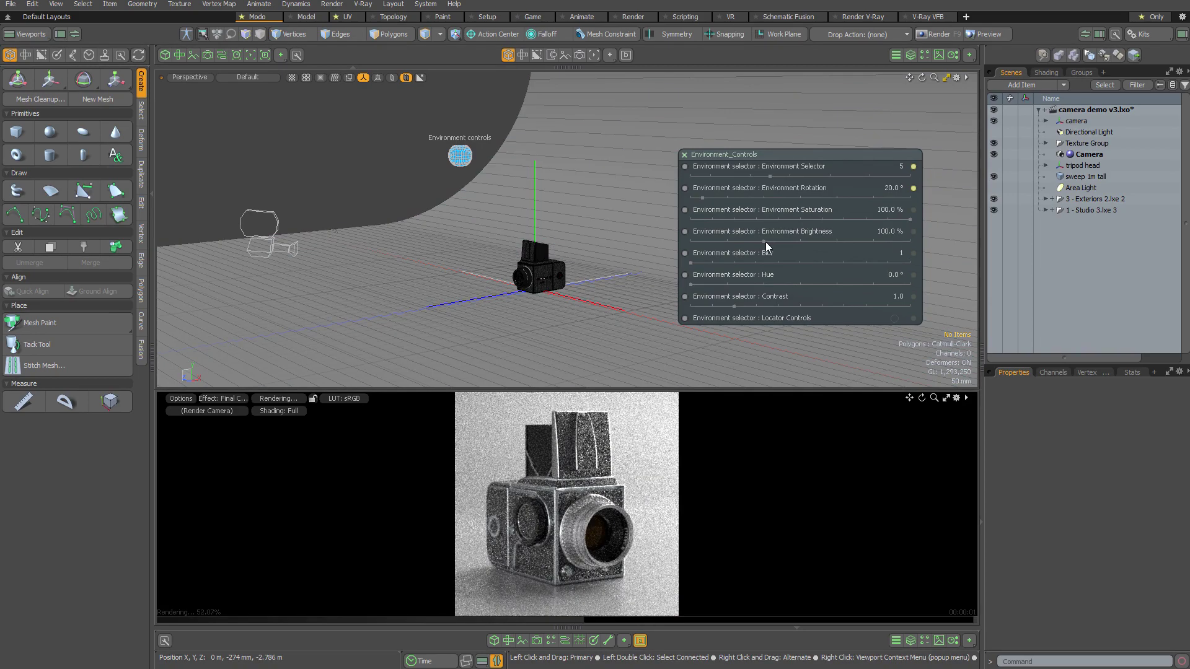
drag(764, 241, 789, 241)
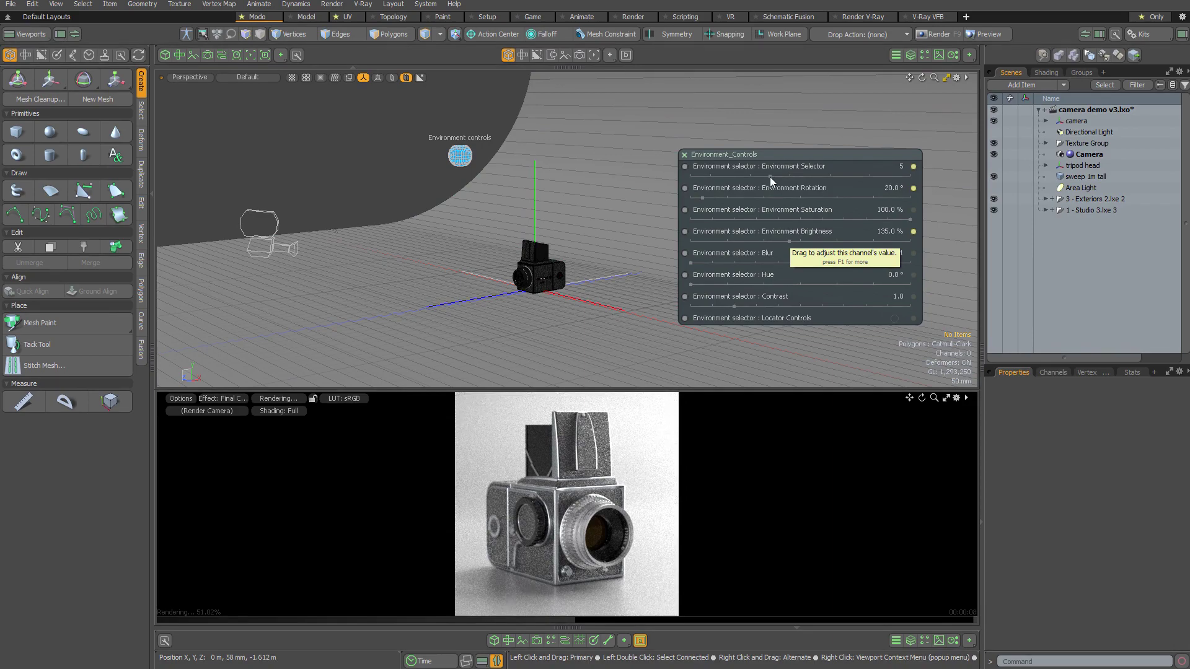
Step: Try environment 6 with 240° rotation and 85% brightness, and environment 7 with 70° rotation and 100% brightness
drag(770, 177, 799, 172)
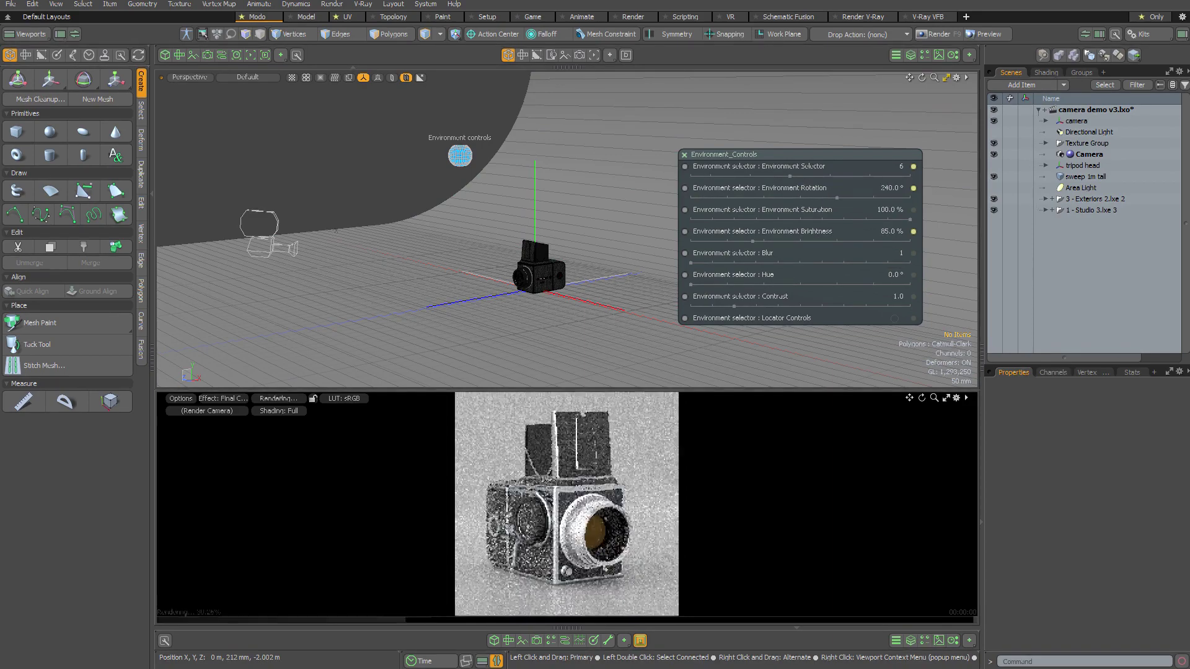
drag(791, 177, 810, 177)
drag(753, 242, 764, 241)
drag(800, 199, 733, 199)
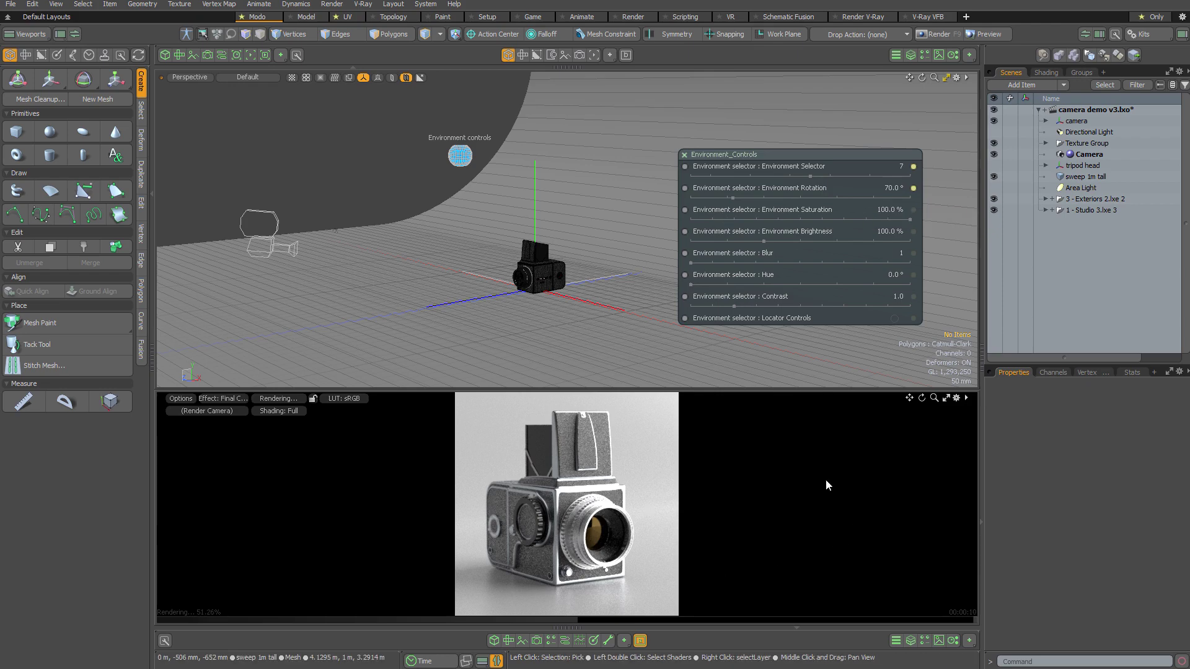
Step: Try environment 10, and environment 12 with 200° rotation and 175% brightness
drag(812, 176, 870, 177)
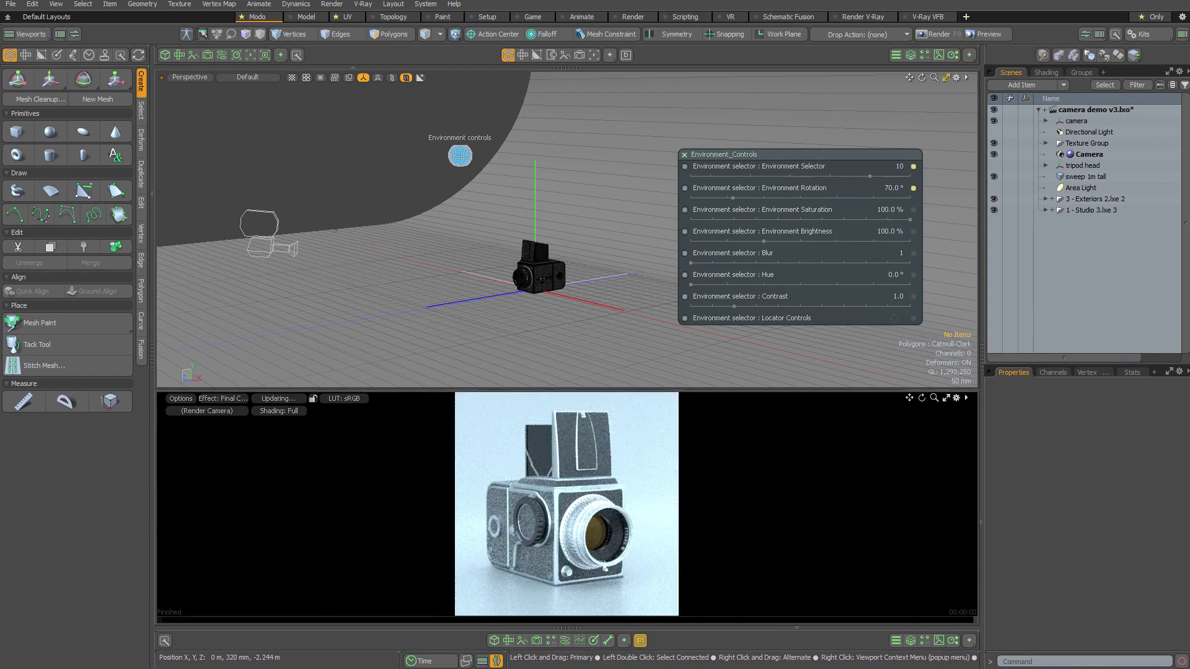
drag(732, 198, 894, 177)
drag(763, 240, 819, 241)
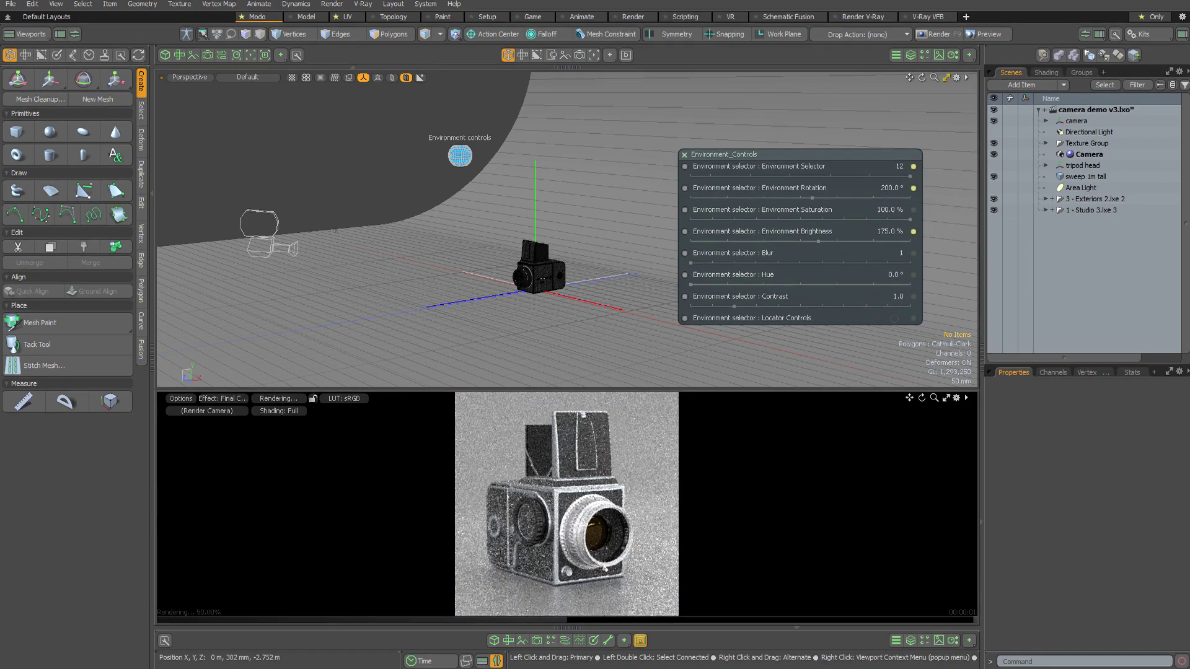
Step: Switch to environment 11 with 95% brightness and 110° rotation, and close the environment controls
drag(910, 177, 890, 177)
drag(818, 241, 761, 241)
drag(812, 198, 757, 198)
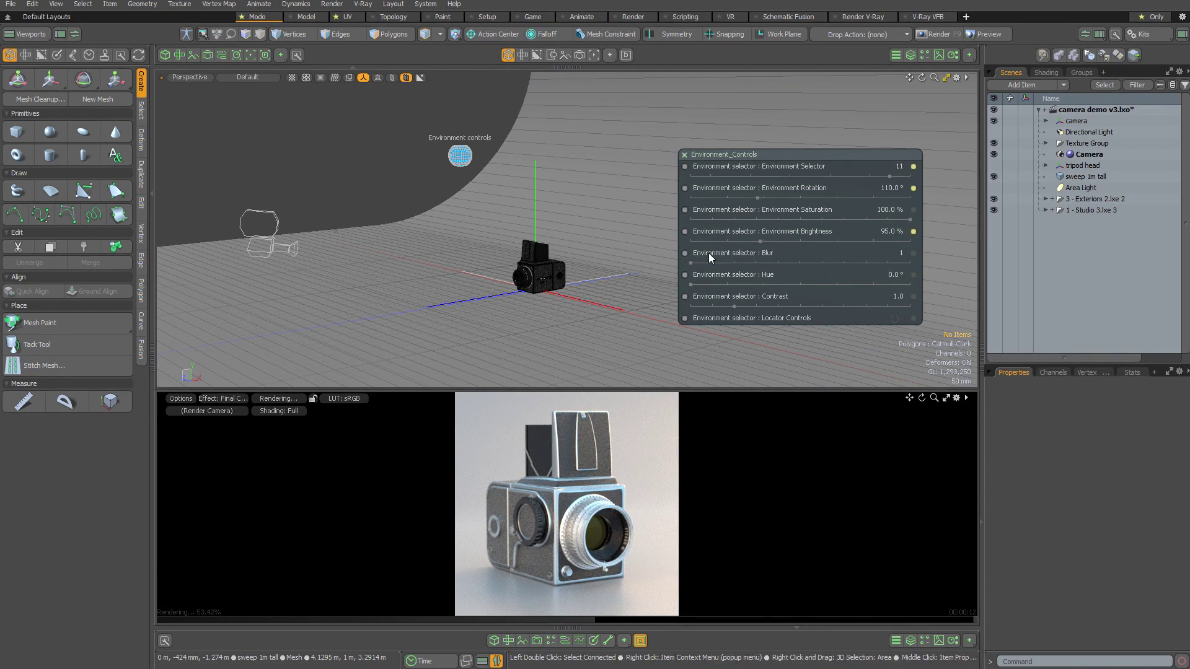
click(684, 154)
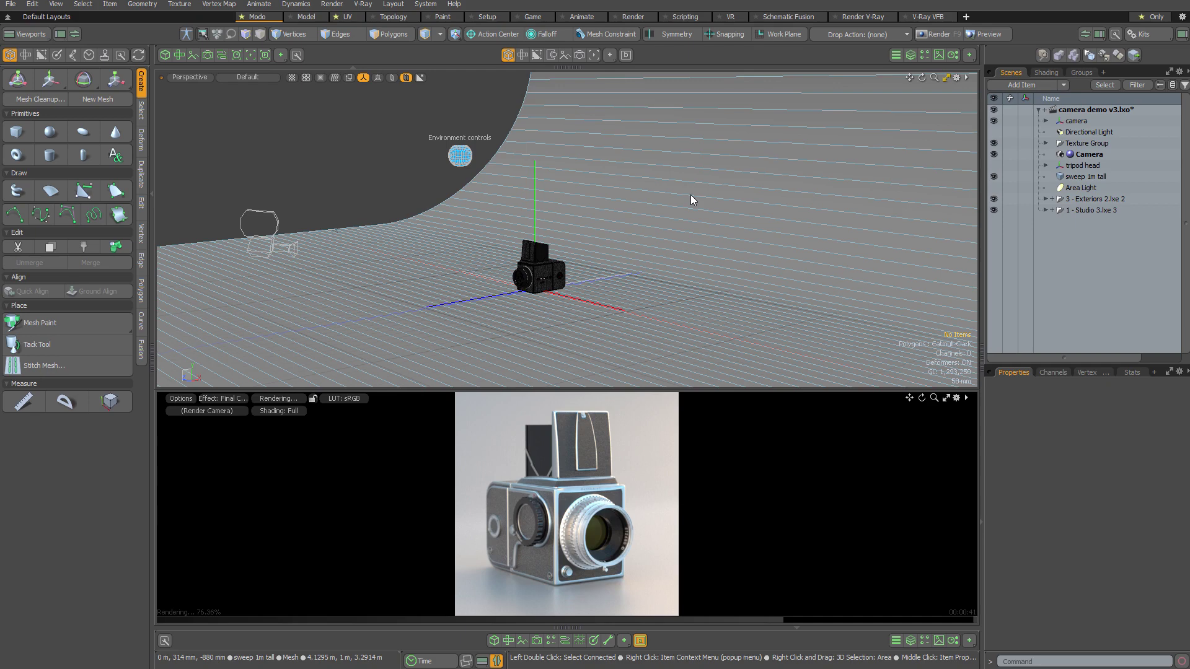
Step: Load the 2 - Interiors 3 environment preset from the Instant Lighting 3 directory and close the preset browser
click(1138, 34)
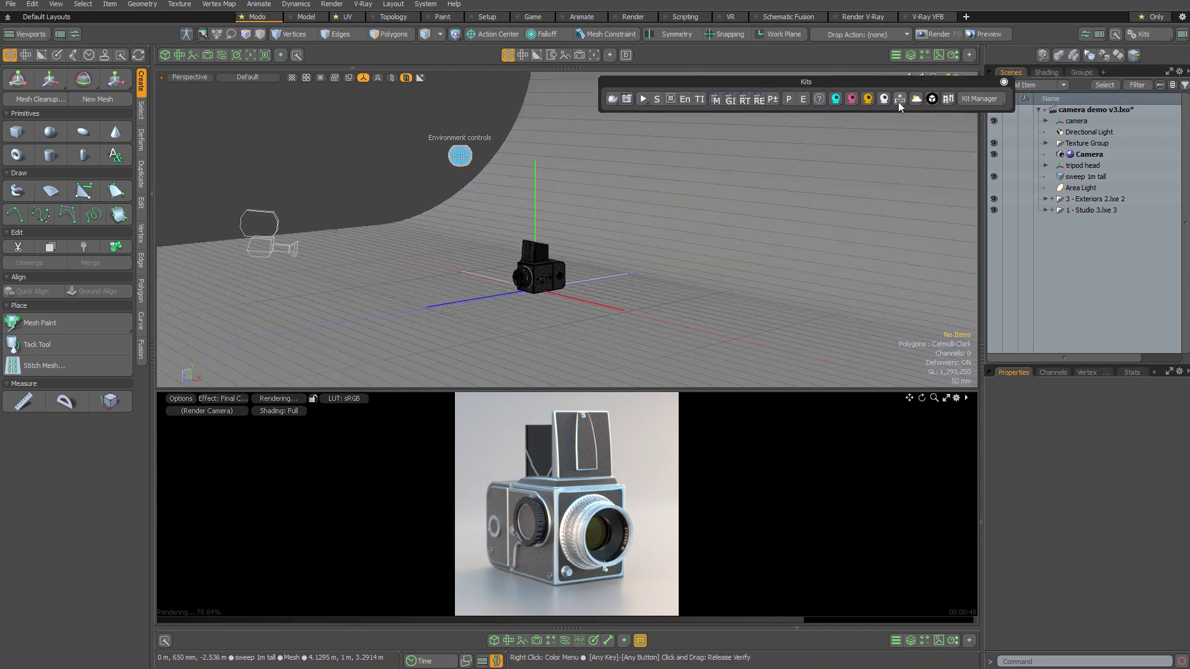
click(898, 100)
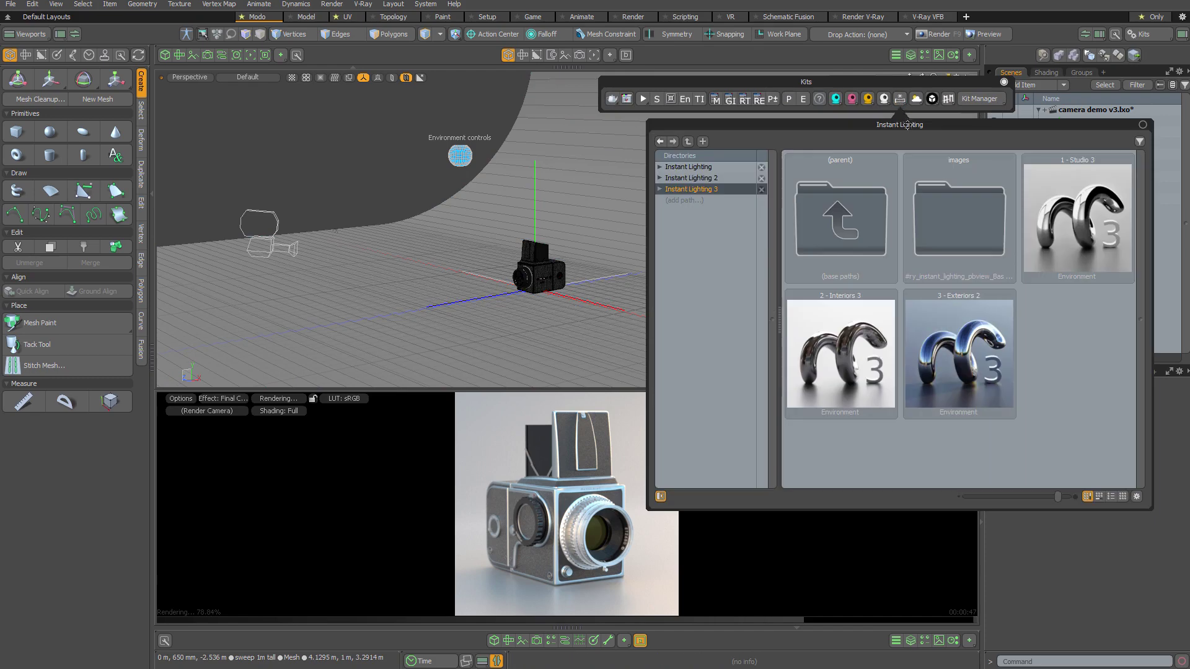
click(793, 341)
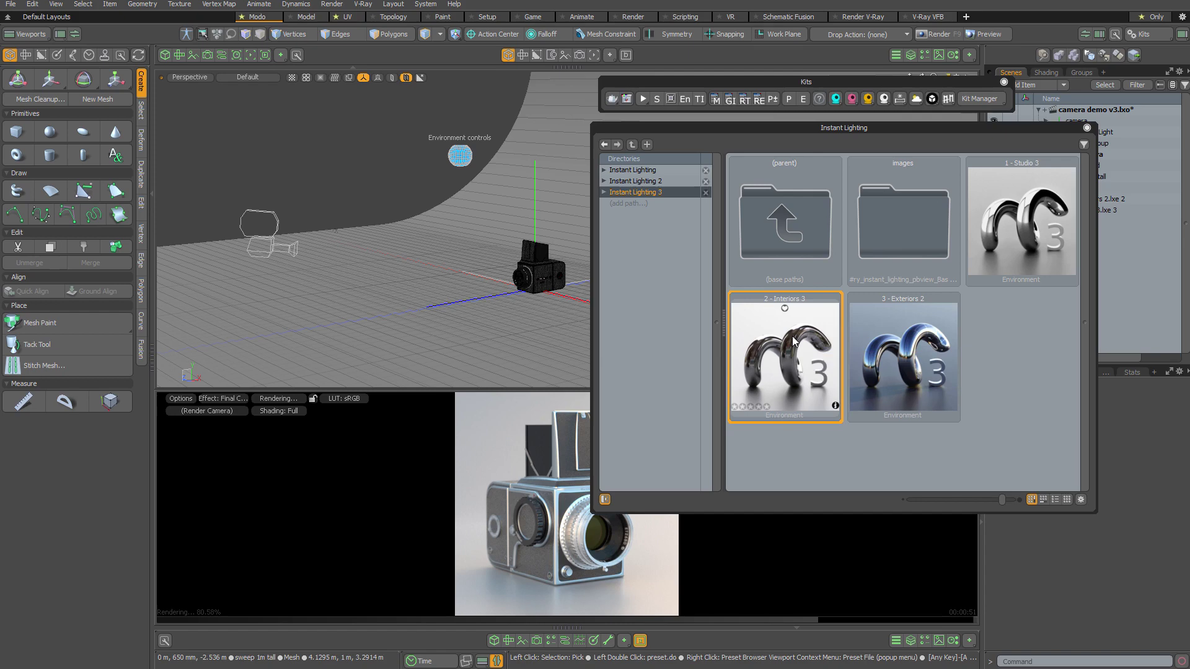
double_click(793, 341)
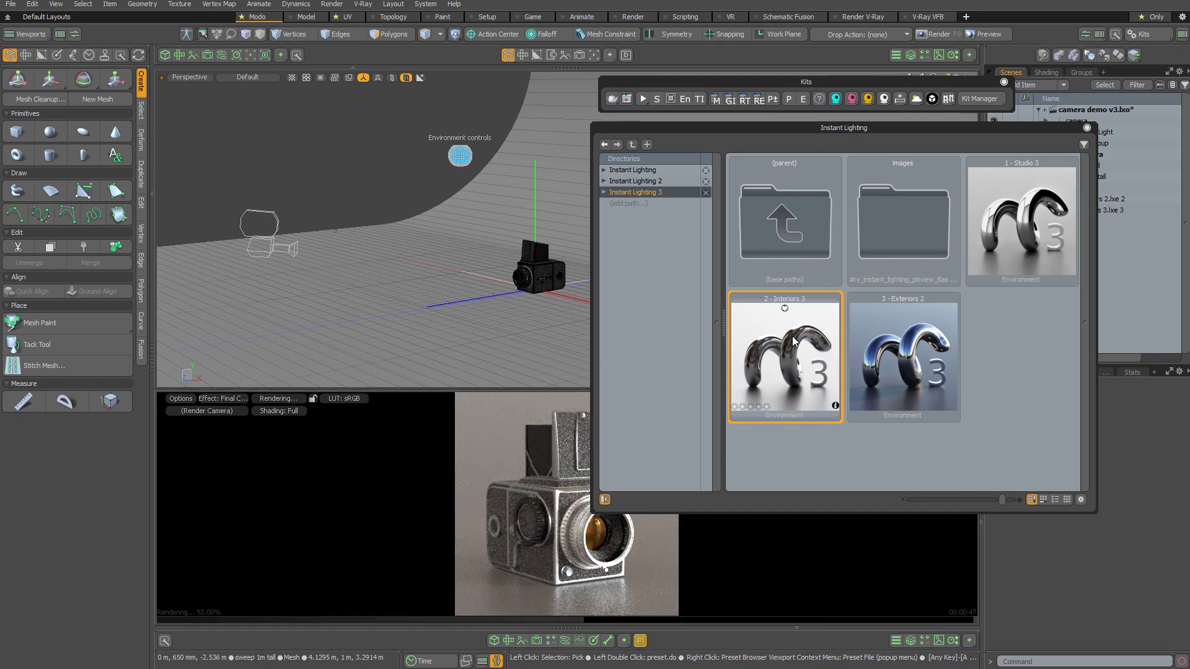
click(1086, 128)
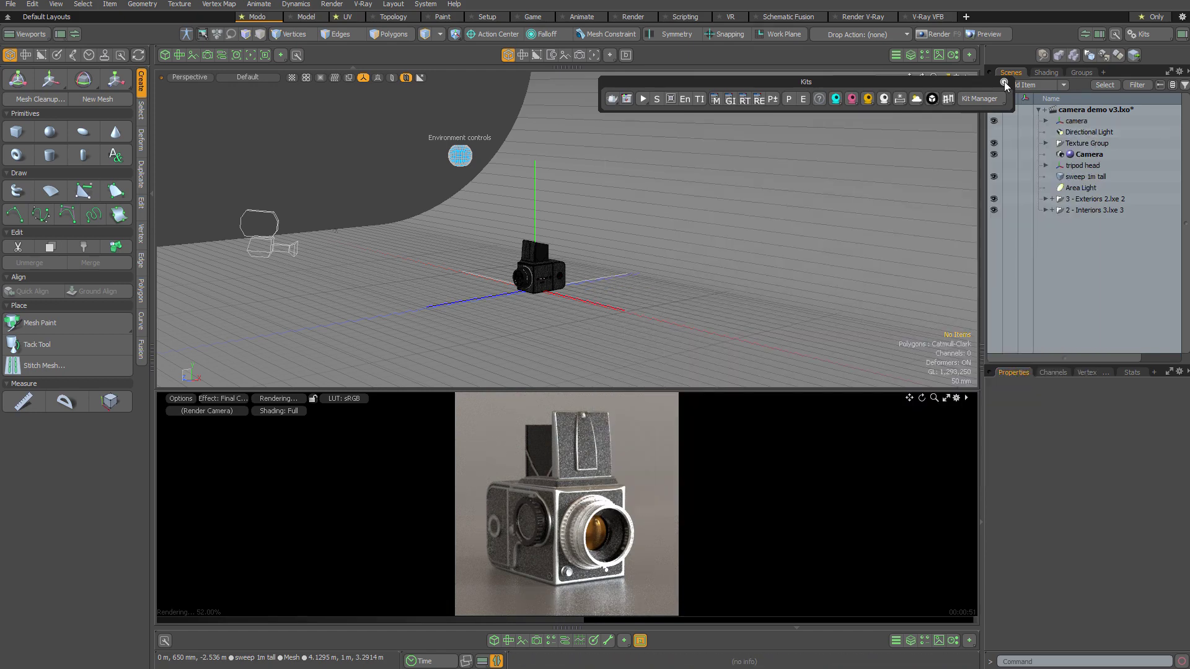
Step: Close the Kits palette, open the environment controls, and try environment 1 with 290° rotation and environment 2 with 85° rotation
click(1005, 83)
click(460, 156)
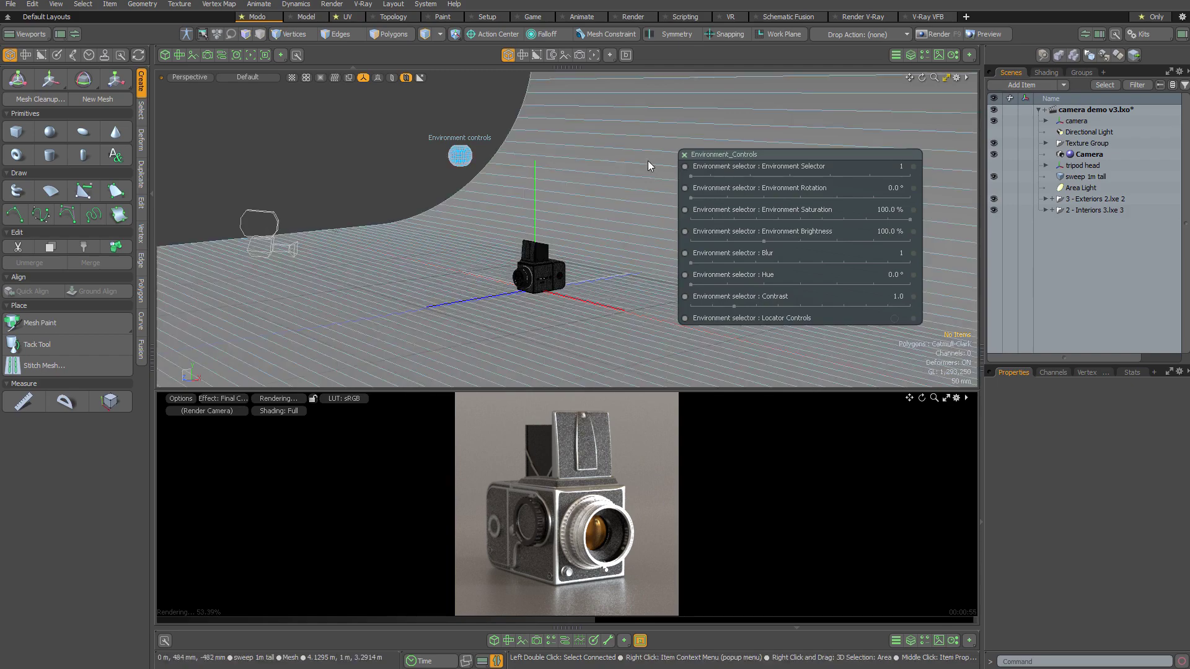
drag(691, 198, 868, 199)
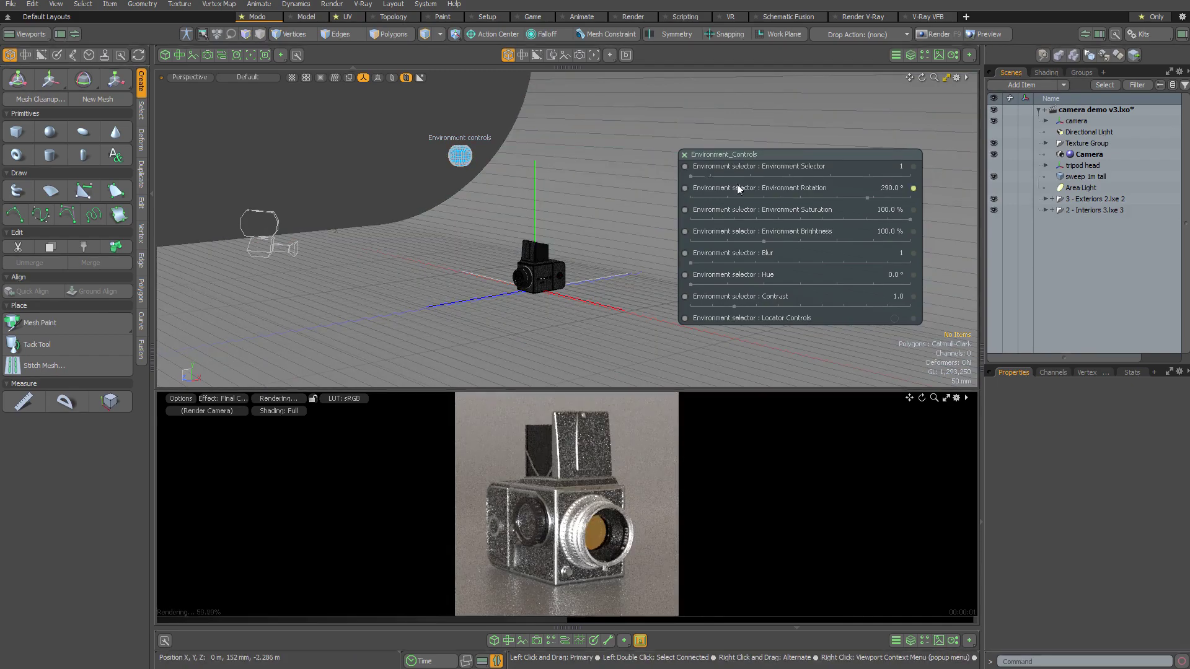
drag(691, 176, 711, 177)
drag(868, 199, 742, 198)
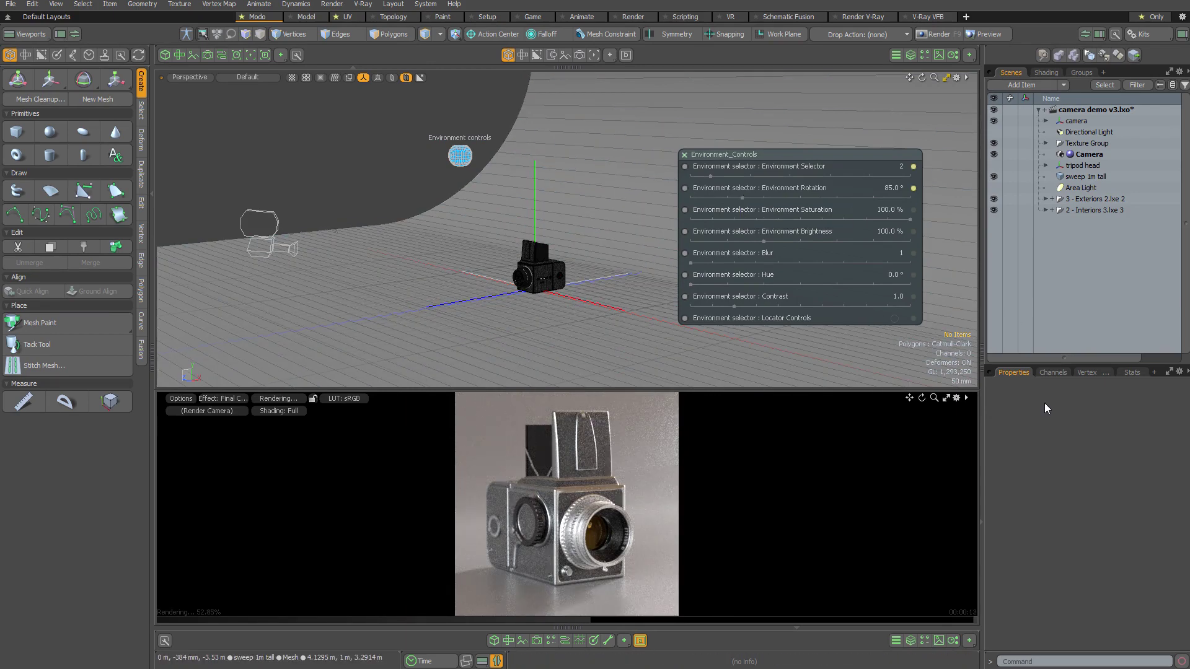
Step: Try environment 3, and environment 4 with 40° and 295° rotation
click(730, 176)
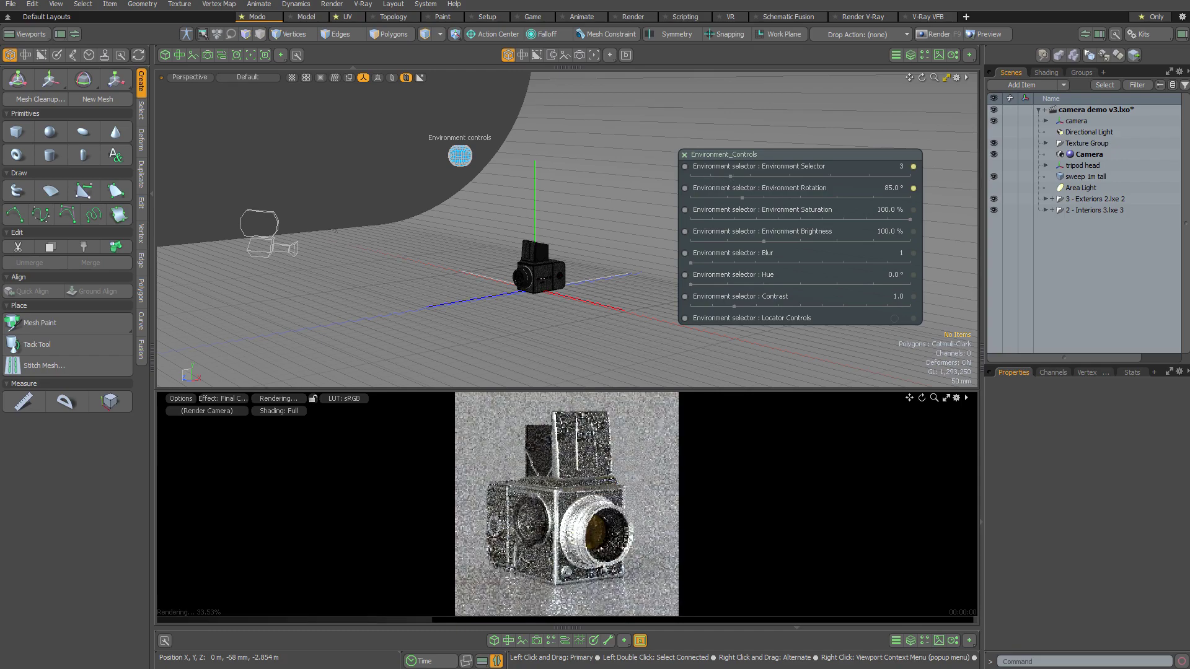
drag(742, 198, 753, 174)
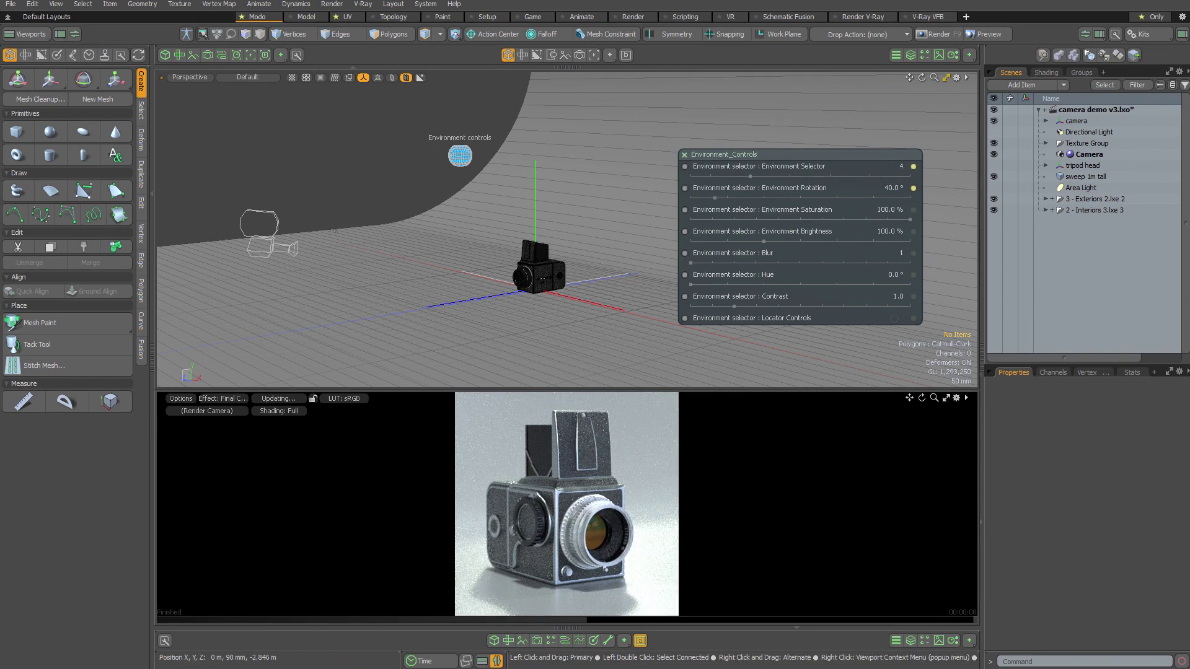
drag(711, 197, 871, 197)
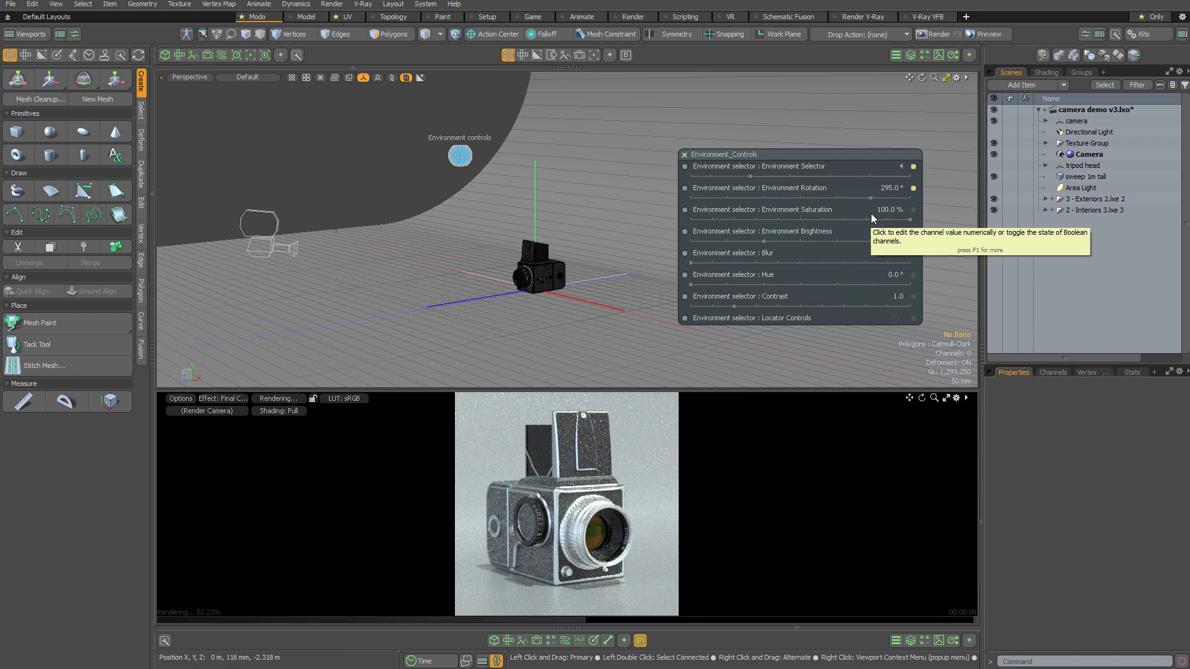
Step: Try environment 5 with 60° rotation, and environment 7 with 55° rotation
drag(750, 176, 769, 176)
drag(870, 198, 727, 198)
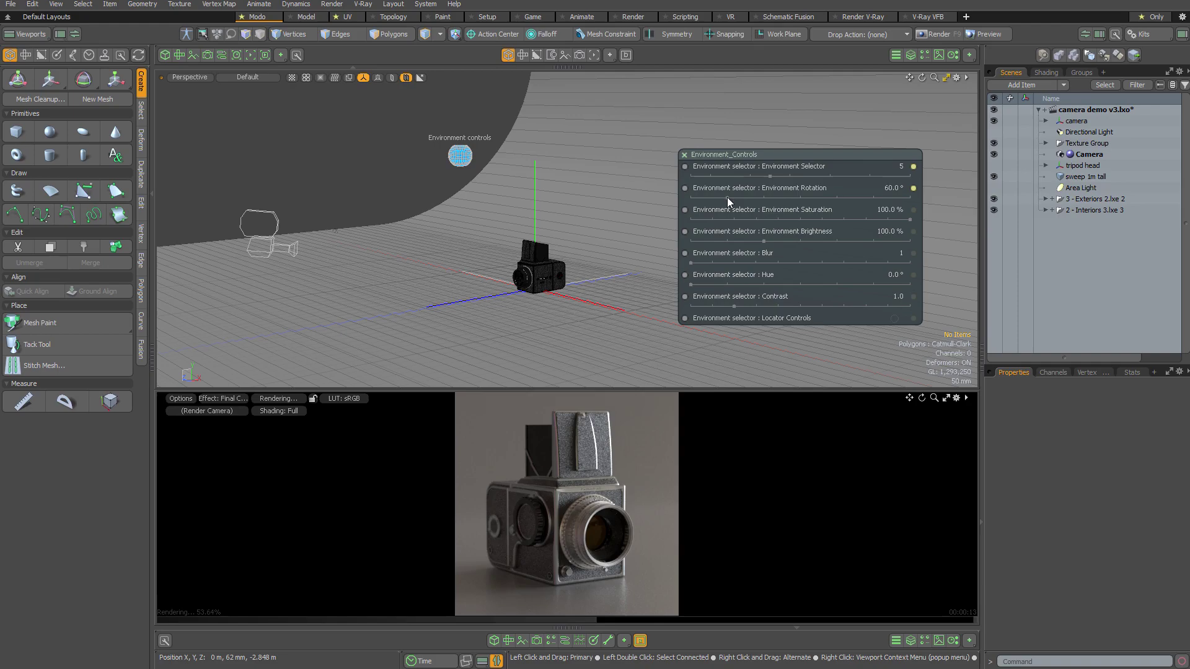
mouse_move(727, 198)
mouse_down()
mouse_move(789, 176)
mouse_move(837, 198)
mouse_move(810, 176)
mouse_move(723, 198)
mouse_up()
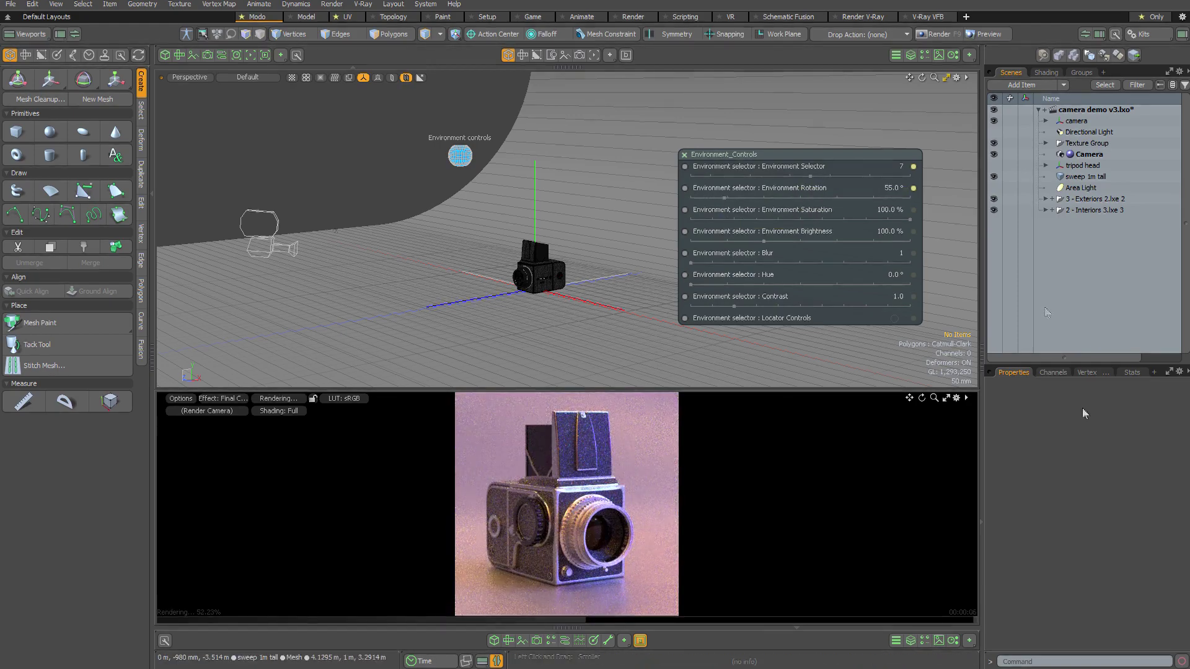
Step: Try environment 8, environment 9 with 35° rotation and environment 10 with 25° rotation
click(830, 175)
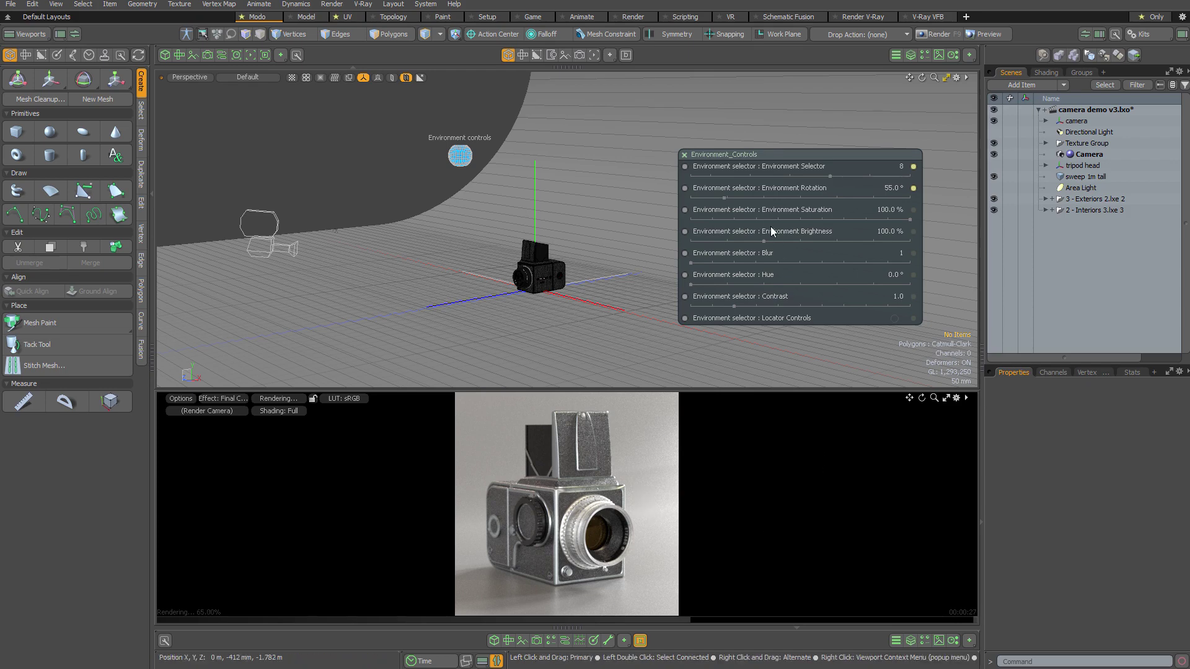
mouse_move(728, 202)
mouse_down()
mouse_move(830, 181)
mouse_move(761, 202)
mouse_move(712, 199)
mouse_up()
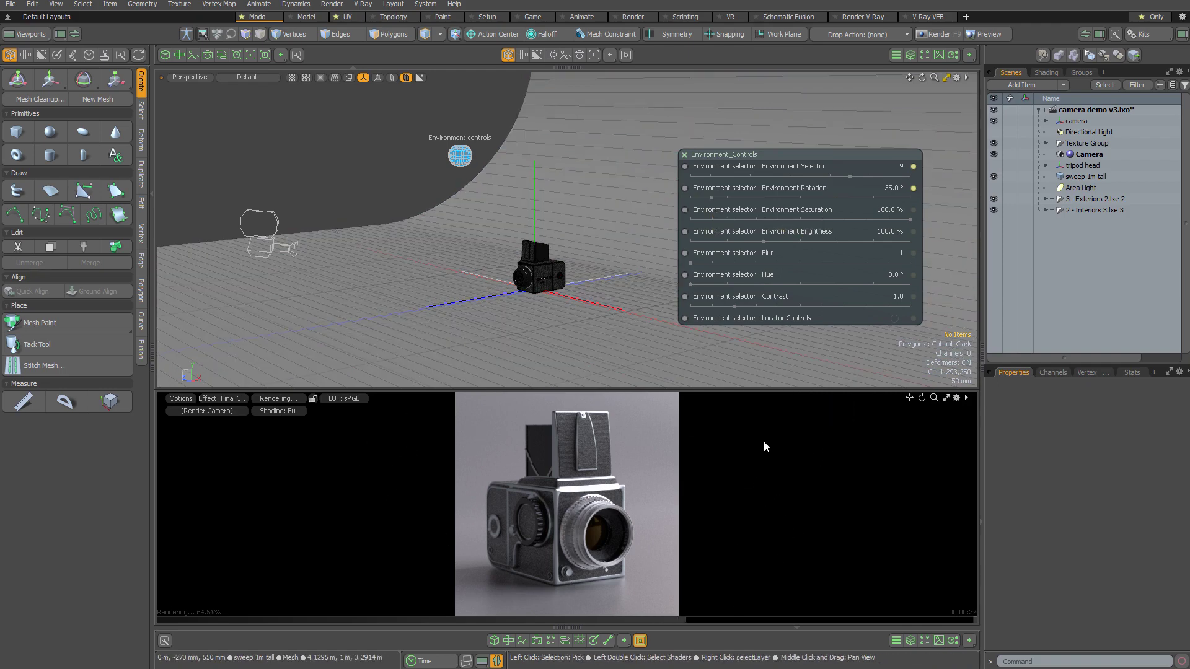
mouse_move(711, 198)
mouse_down()
mouse_move(863, 198)
mouse_move(869, 176)
mouse_move(705, 198)
mouse_up()
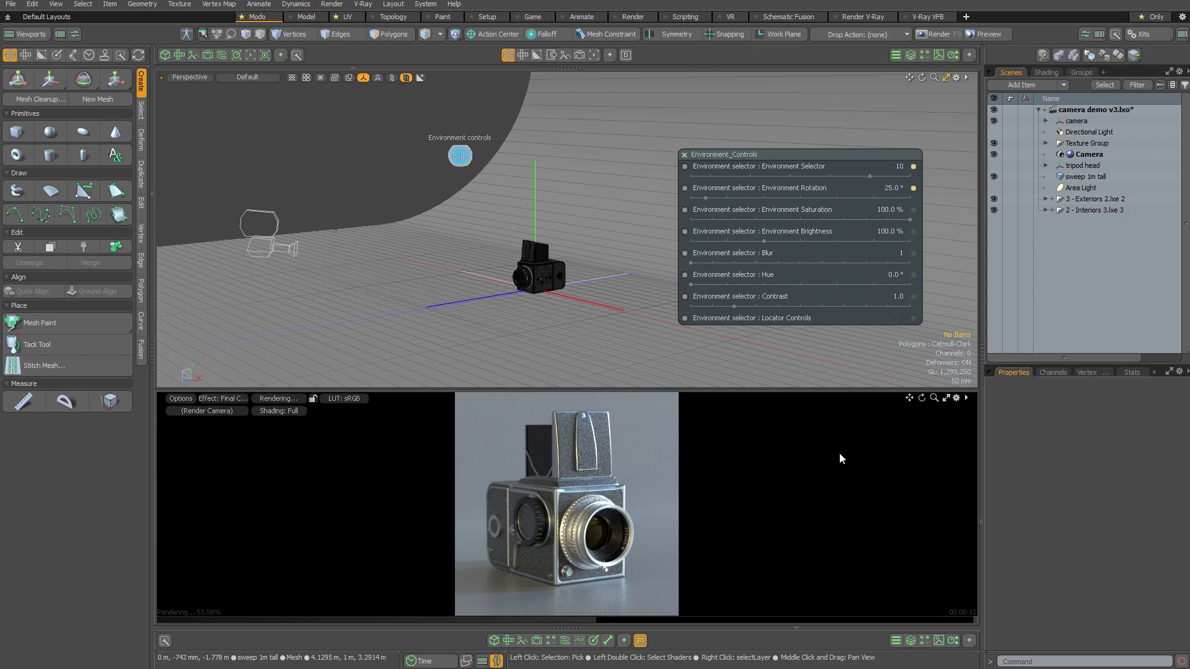
Step: Try environment 11 with 20° rotation and environment 12 with 320° rotation, and close the environment controls
drag(869, 177, 890, 176)
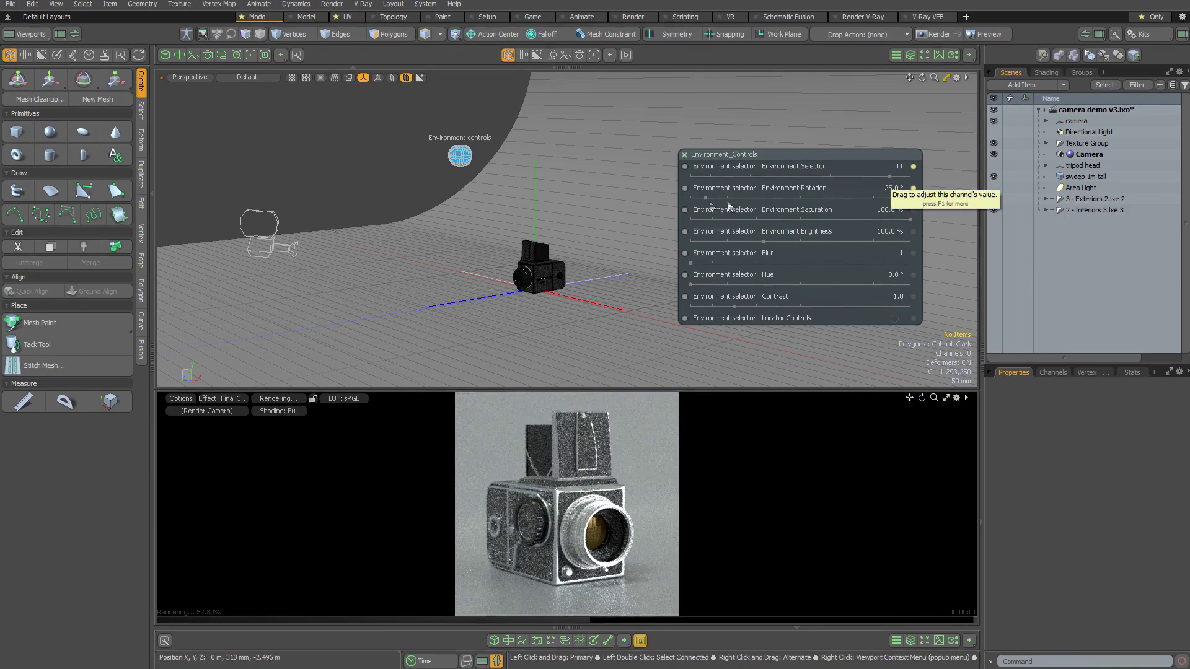
mouse_move(705, 198)
mouse_down()
mouse_move(849, 198)
mouse_move(703, 198)
mouse_up()
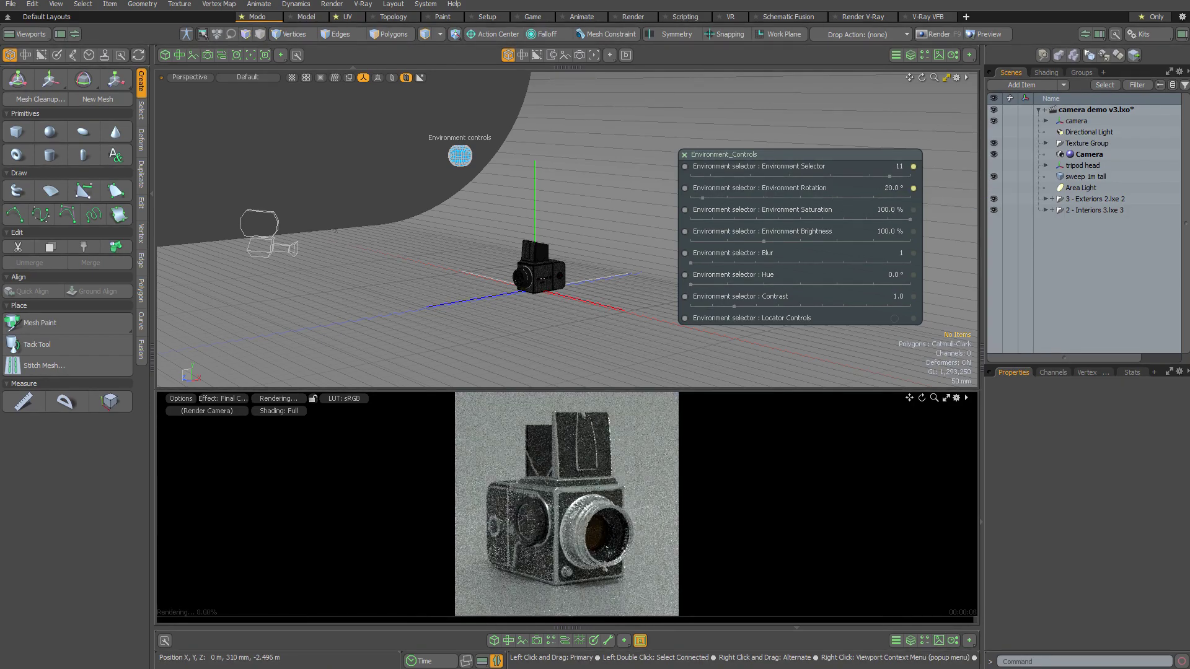
drag(889, 176, 910, 177)
drag(702, 199, 885, 199)
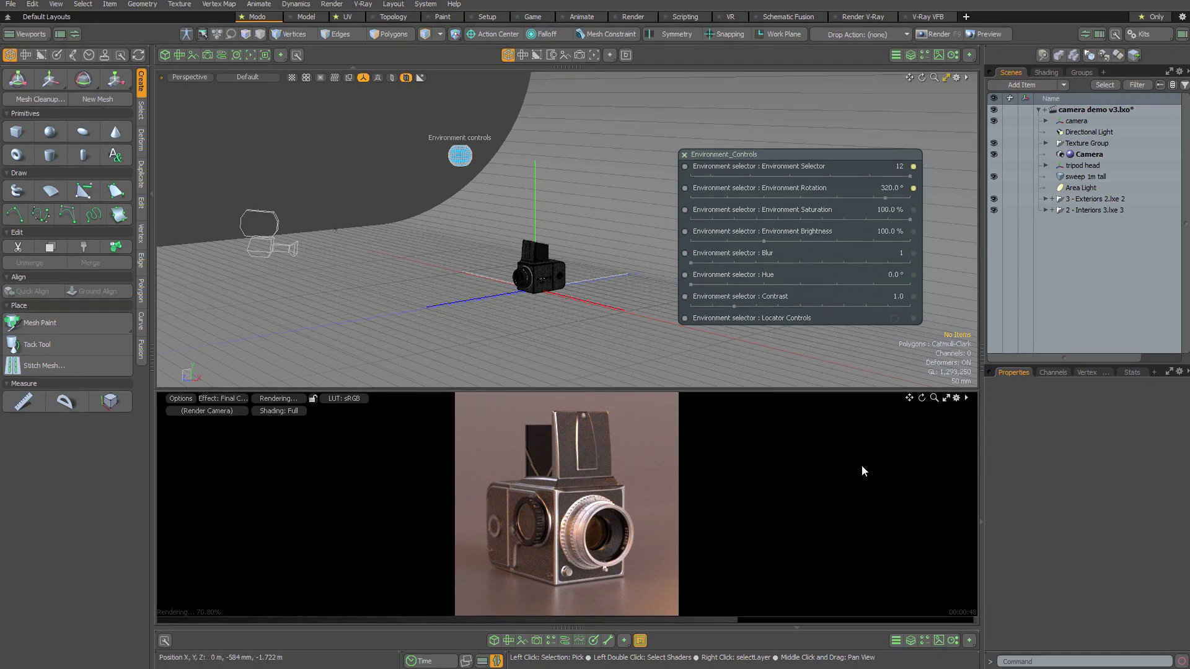
click(684, 155)
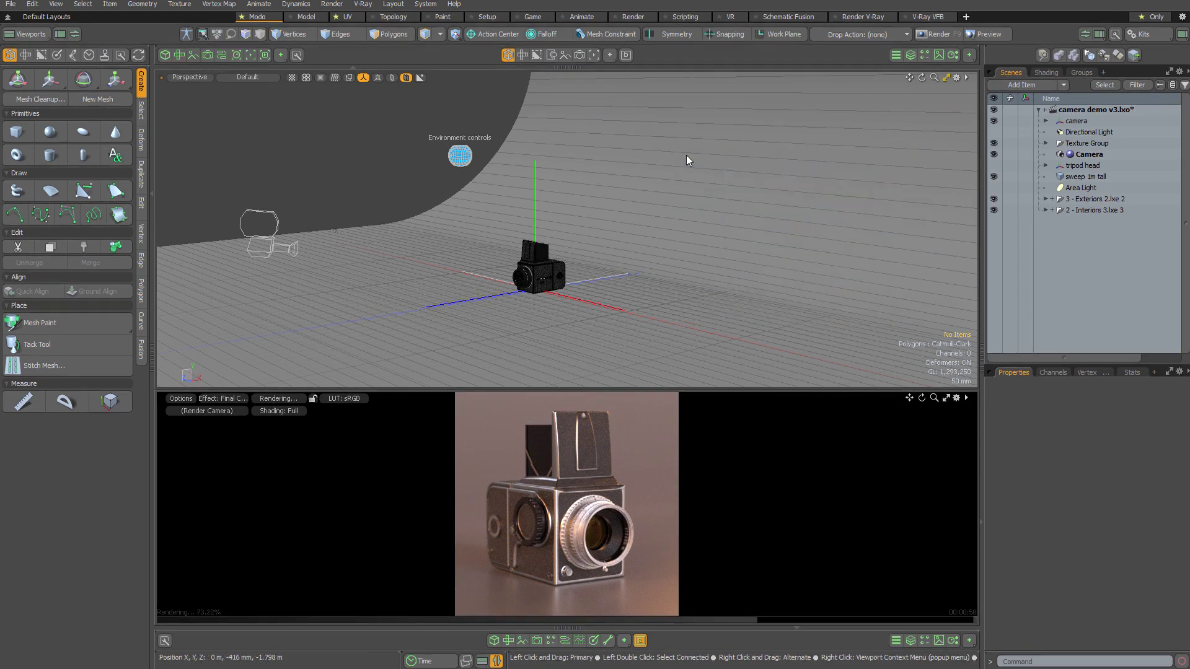
Step: Load the 3 - Exteriors 2 environment preset from Instant Lighting and close the Kits palette
click(1141, 34)
click(884, 126)
double_click(962, 370)
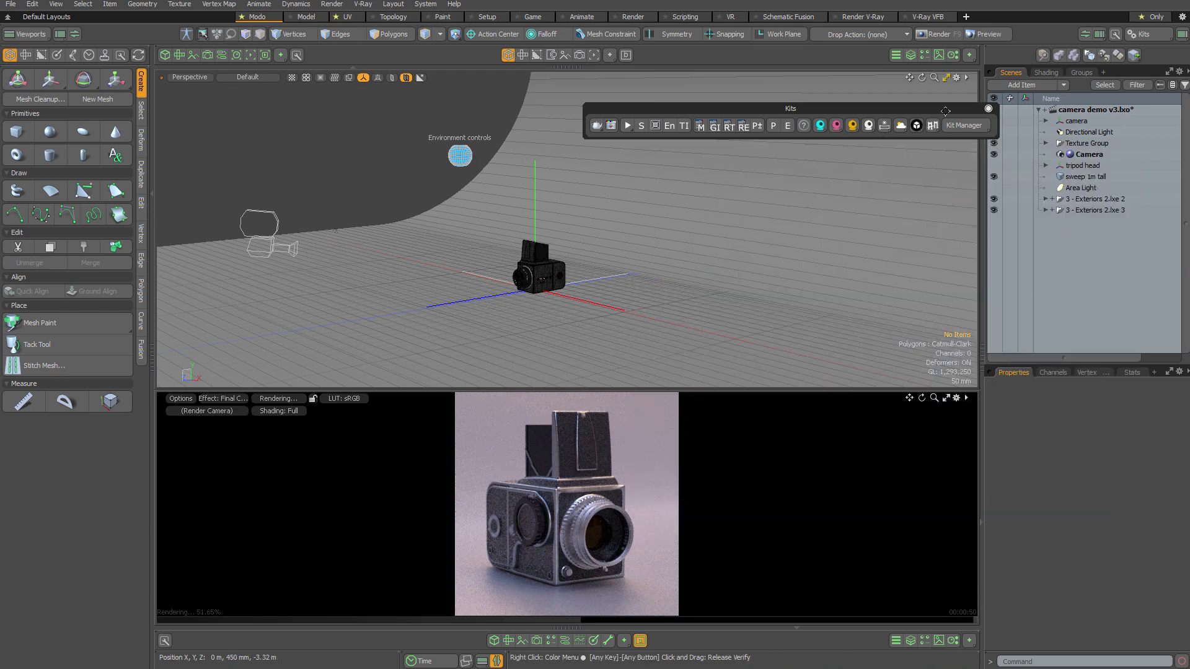
click(988, 109)
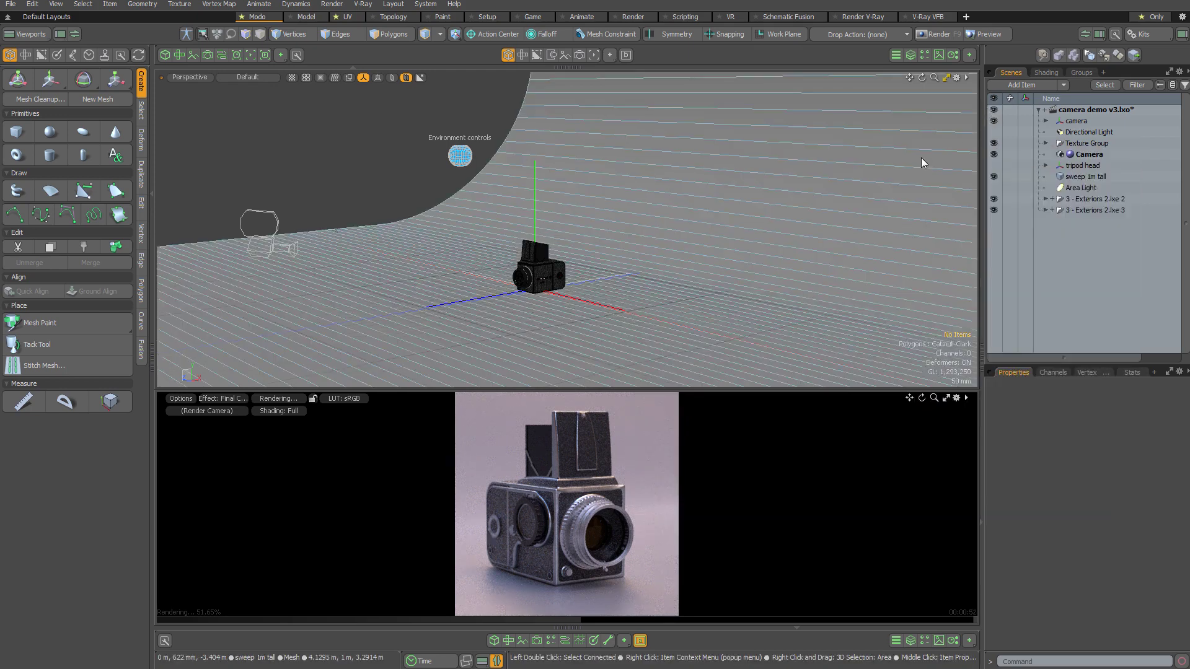
Step: Open the environment controls and try environments 1 and 2 with different rotations, and environment 4 with 85° rotation
click(459, 155)
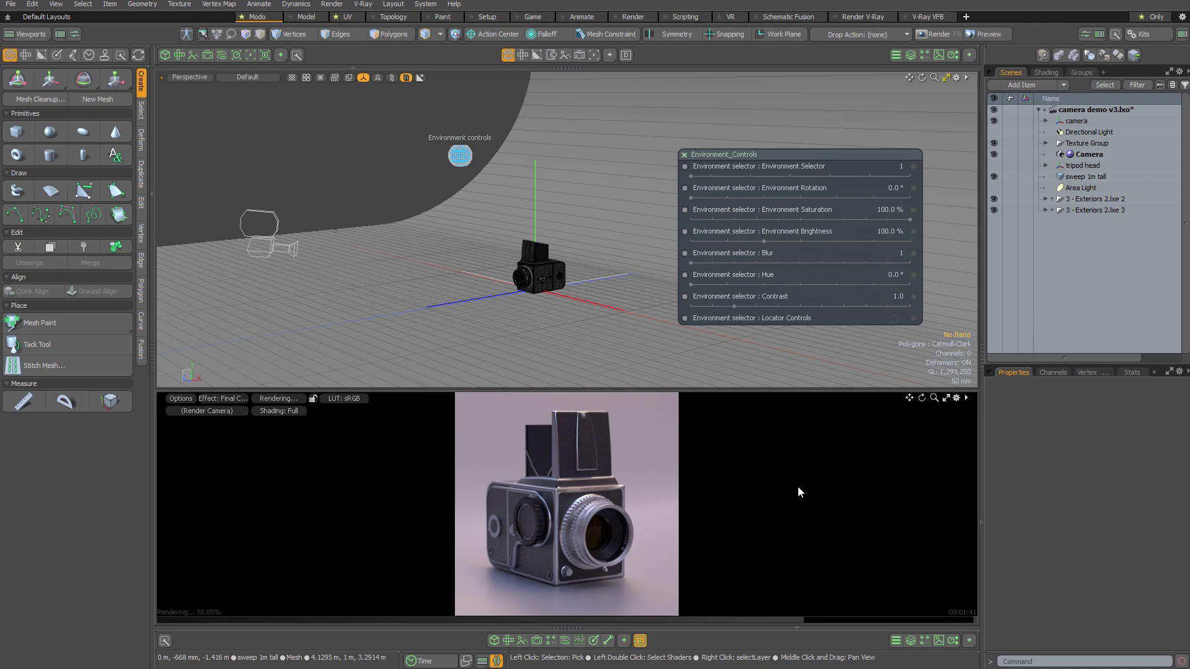
drag(691, 198, 846, 198)
drag(691, 176, 711, 177)
drag(846, 198, 788, 198)
drag(711, 177, 744, 196)
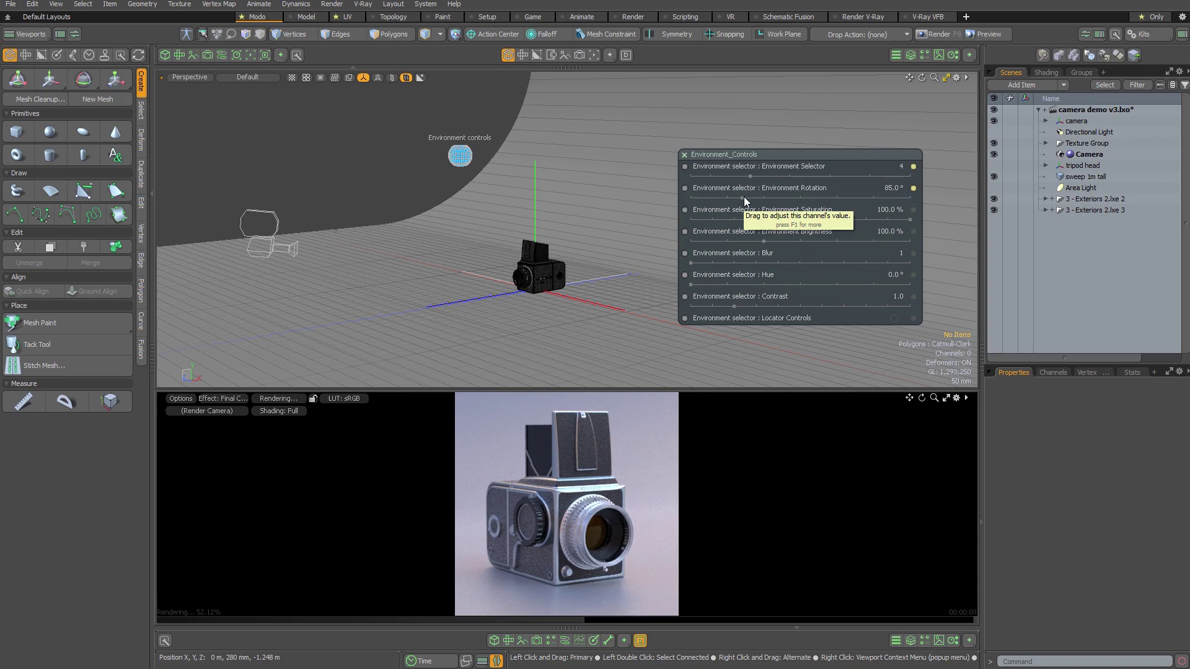
Step: Try environment 6 with 25° rotation, and environment 7 with 340° rotation
drag(763, 176, 705, 198)
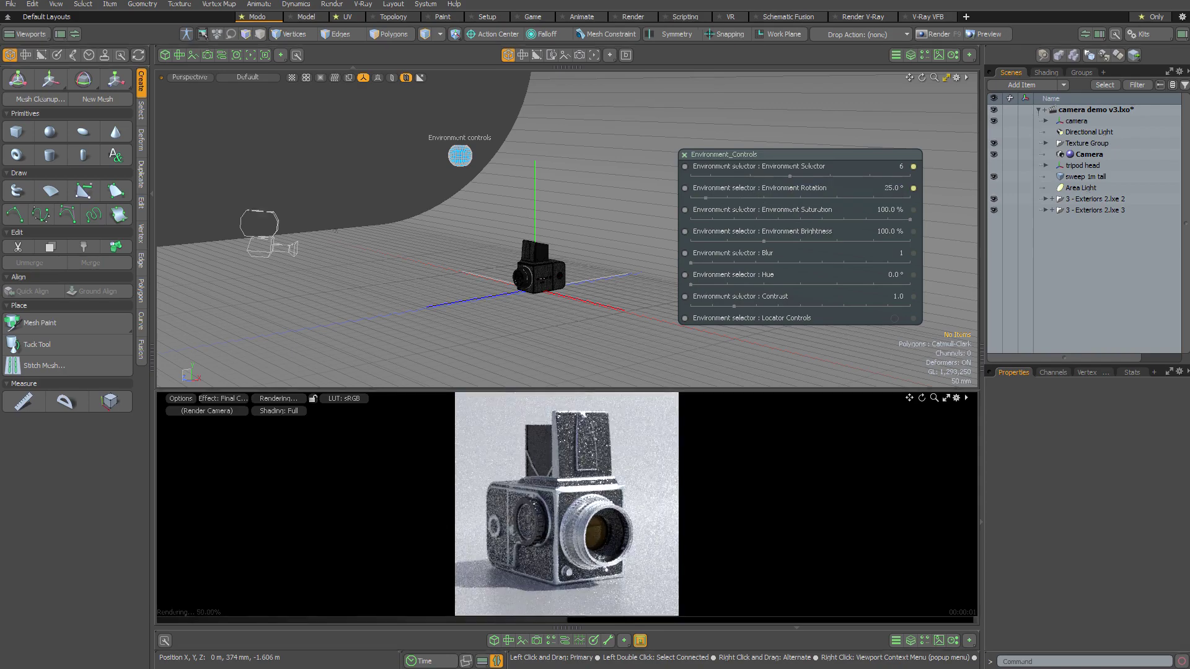
click(810, 177)
click(879, 197)
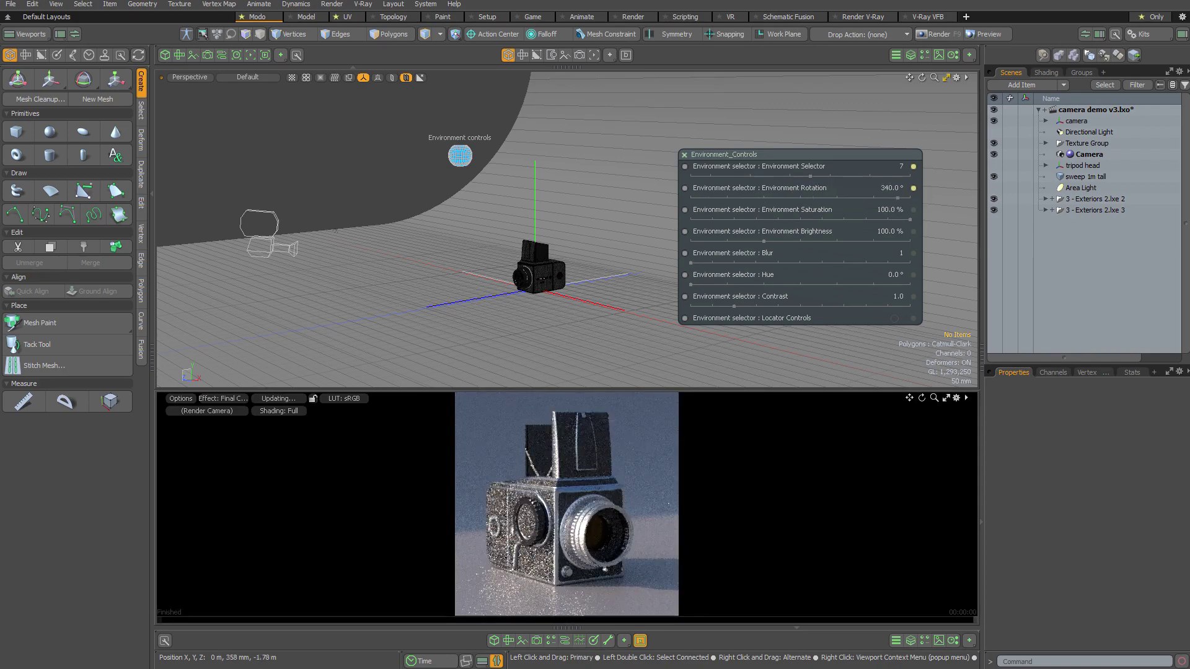
Step: Try environment 8 with 350° and 40° rotation, and switch through environment 9 to environment 12
click(829, 177)
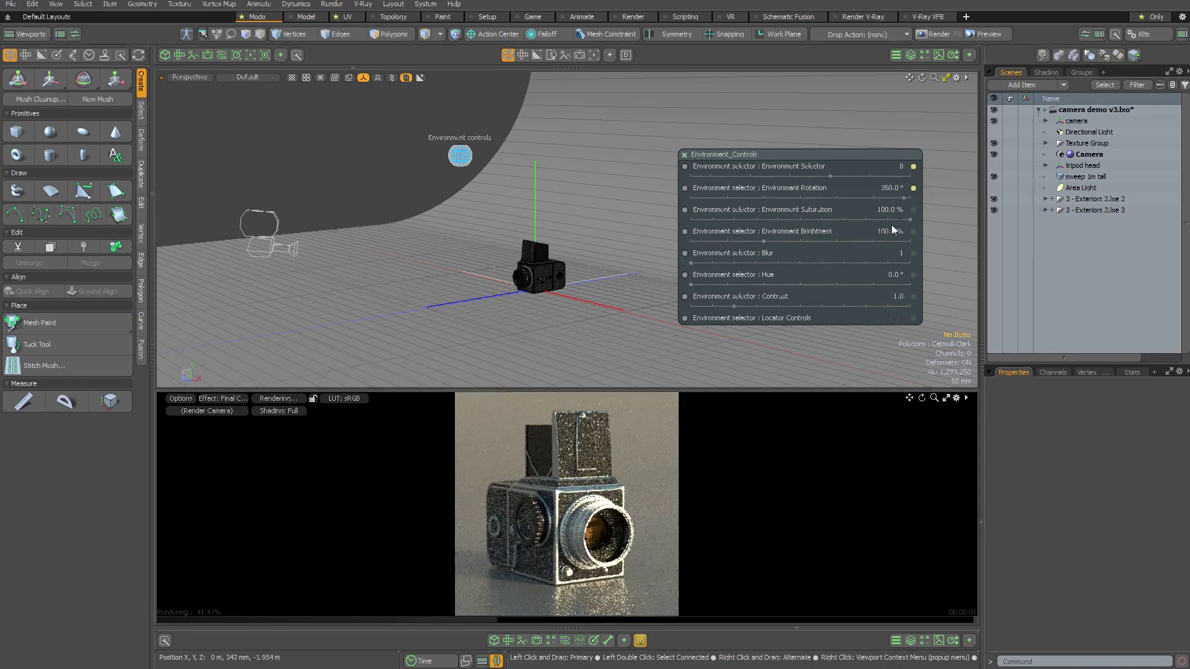
click(754, 198)
click(714, 197)
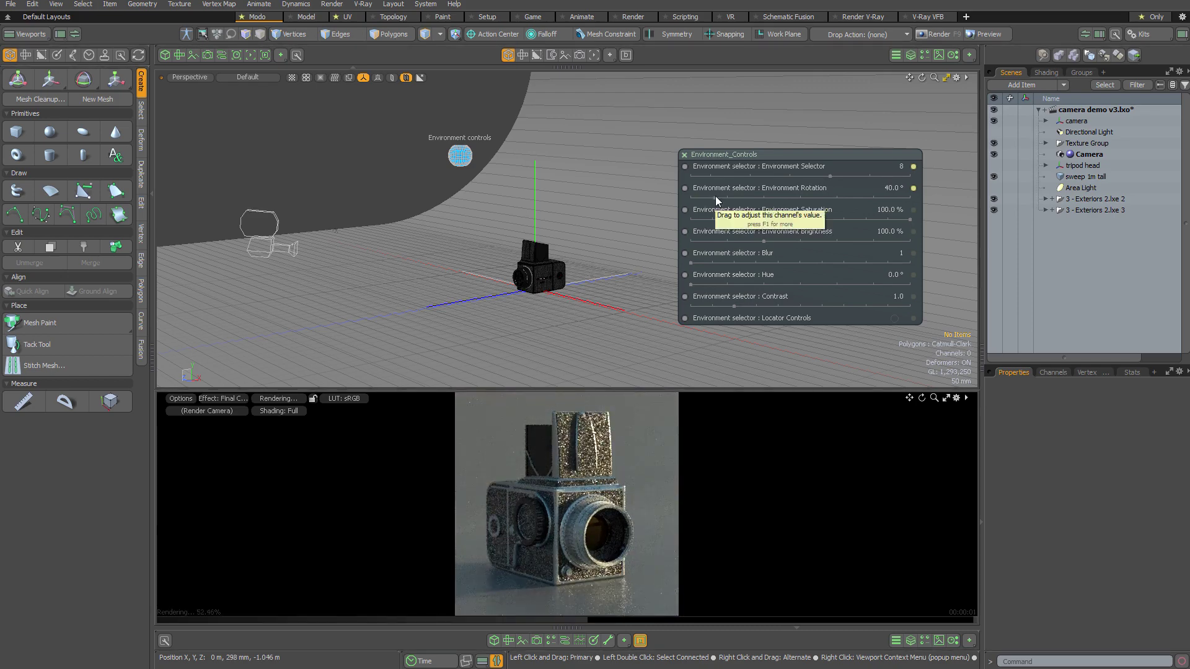
click(850, 177)
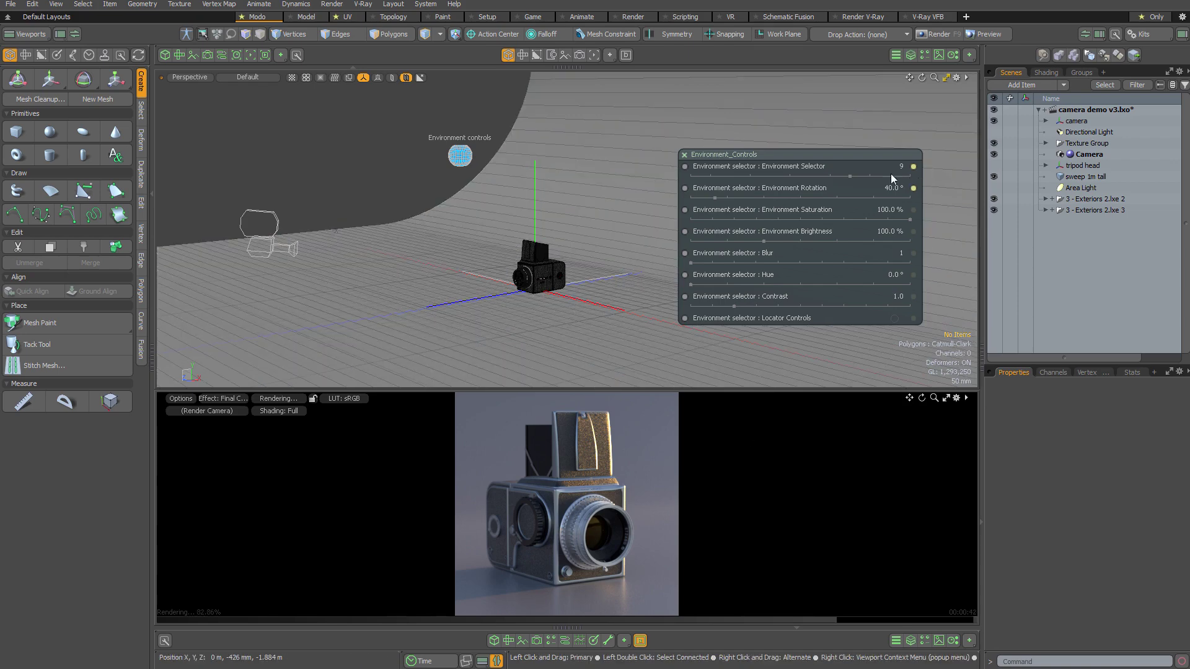
drag(851, 177, 905, 175)
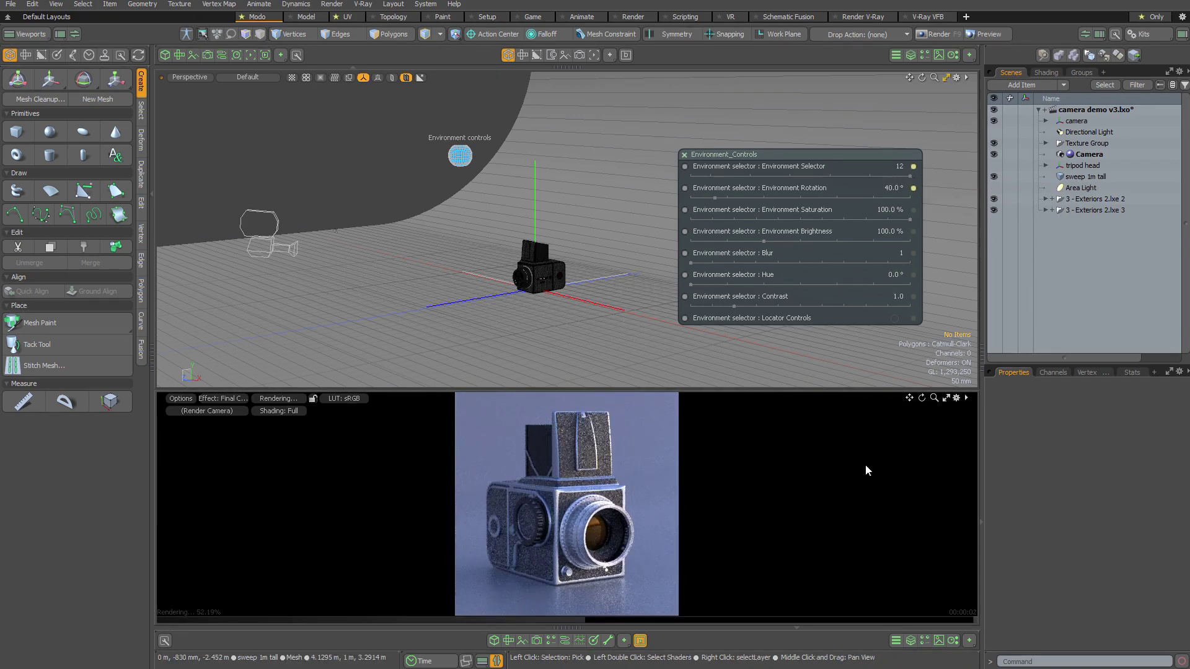